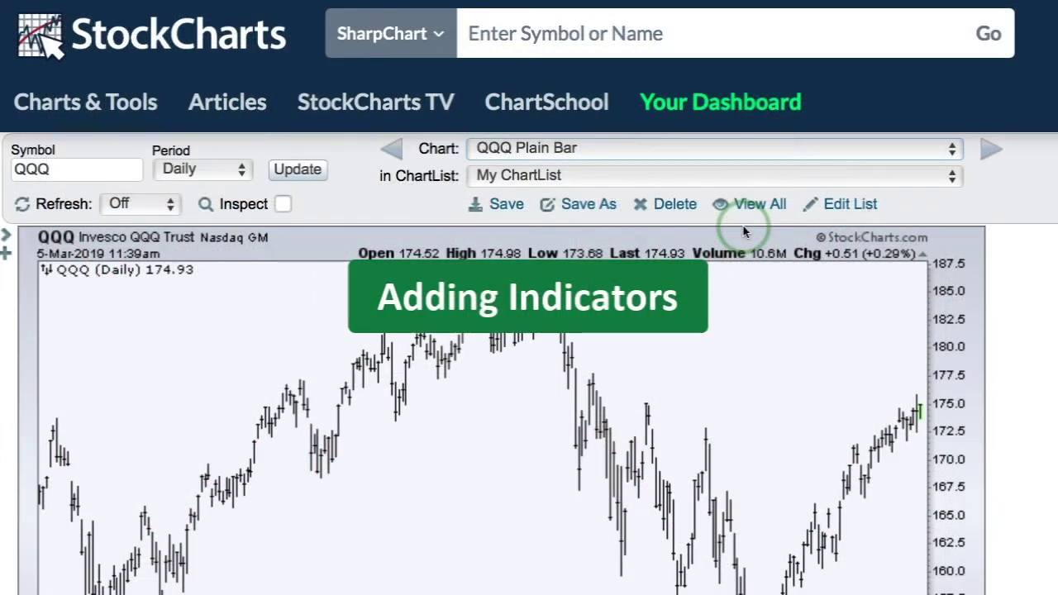
# Add the MACD indicator to the daily QQQ chart and update the chart
pyautogui.scroll(-3, 743, 226)
pyautogui.scroll(-5, 743, 226)
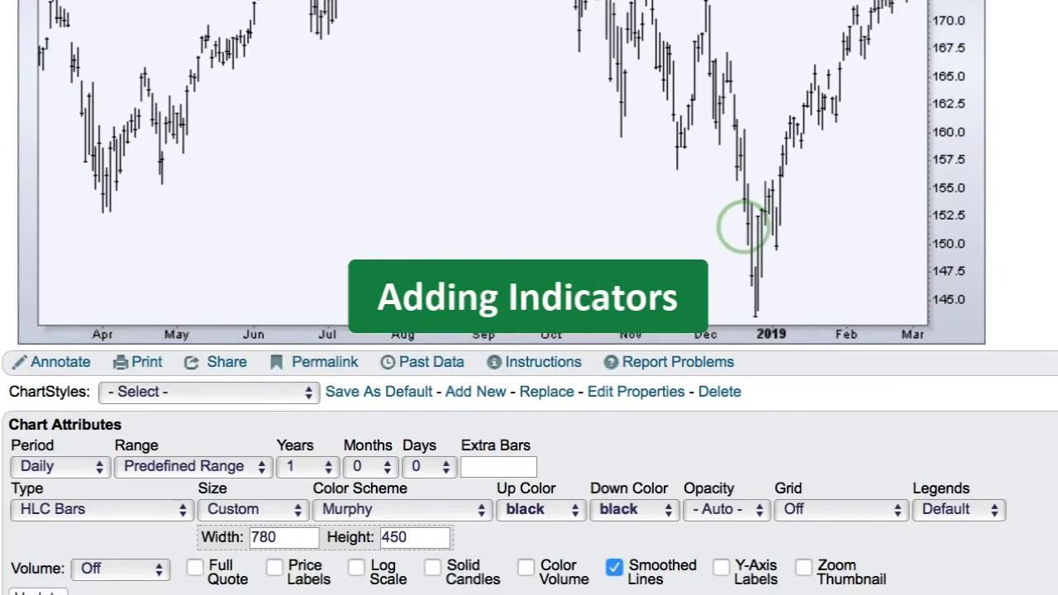
pyautogui.scroll(-3, 743, 227)
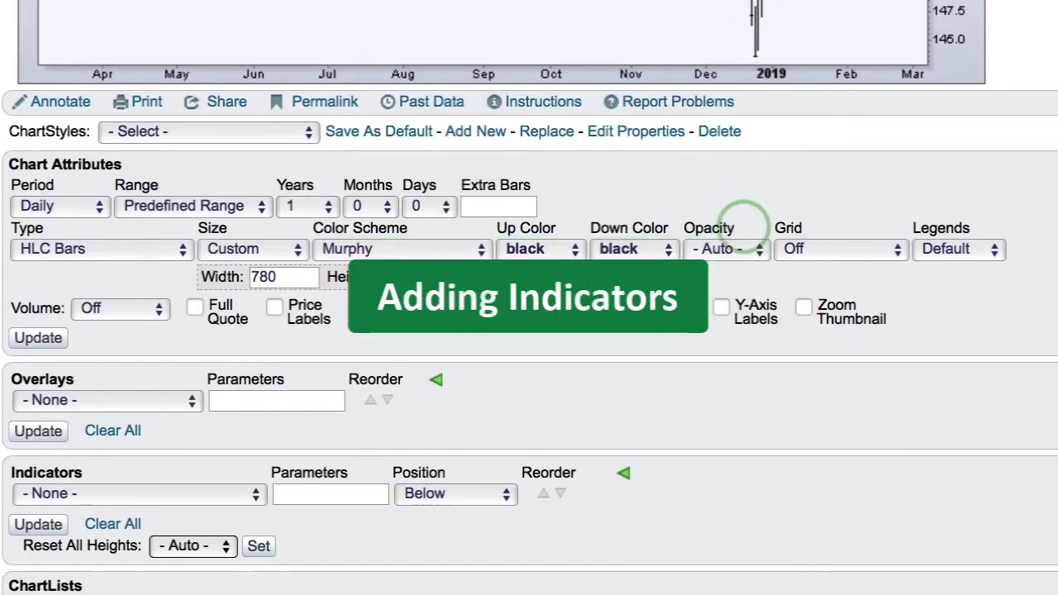
pyautogui.scroll(-1, 743, 227)
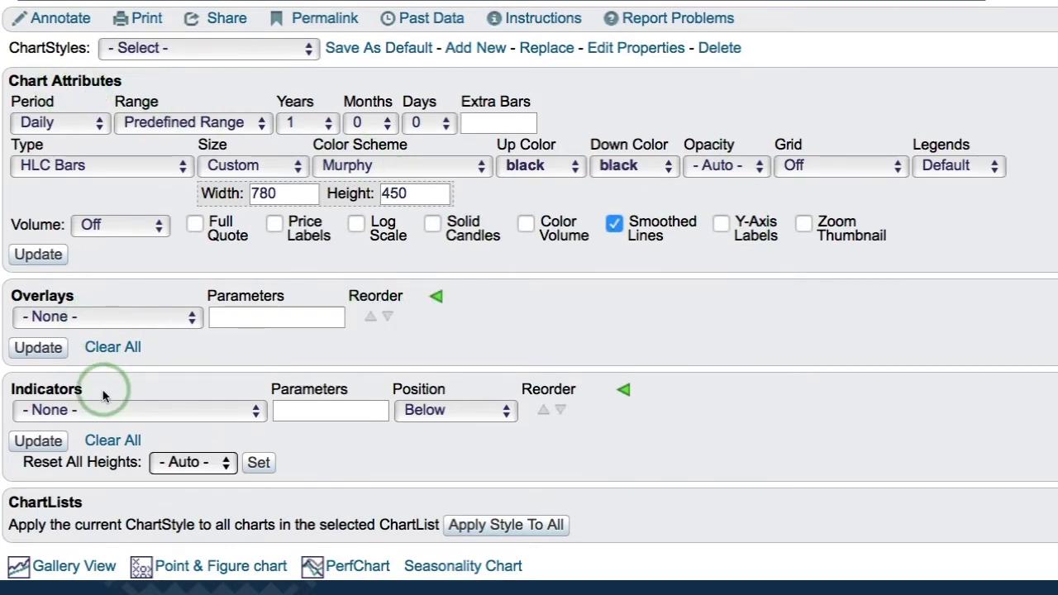
pyautogui.scroll(-2, 103, 389)
pyautogui.scroll(-1, 100, 388)
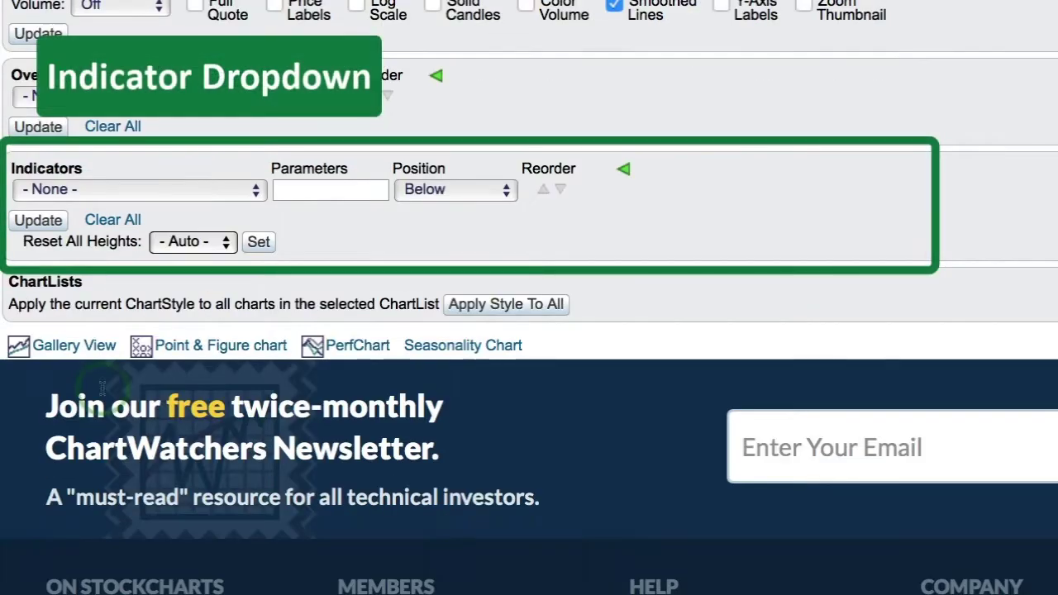
pyautogui.click(83, 192)
pyautogui.scroll(-5, 95, 276)
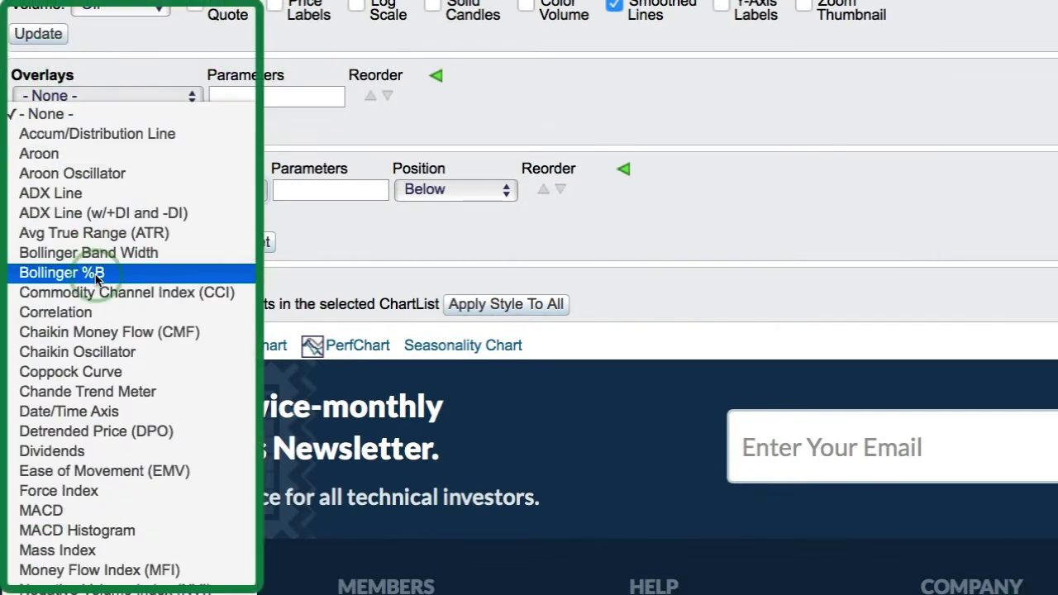
pyautogui.scroll(-5, 96, 279)
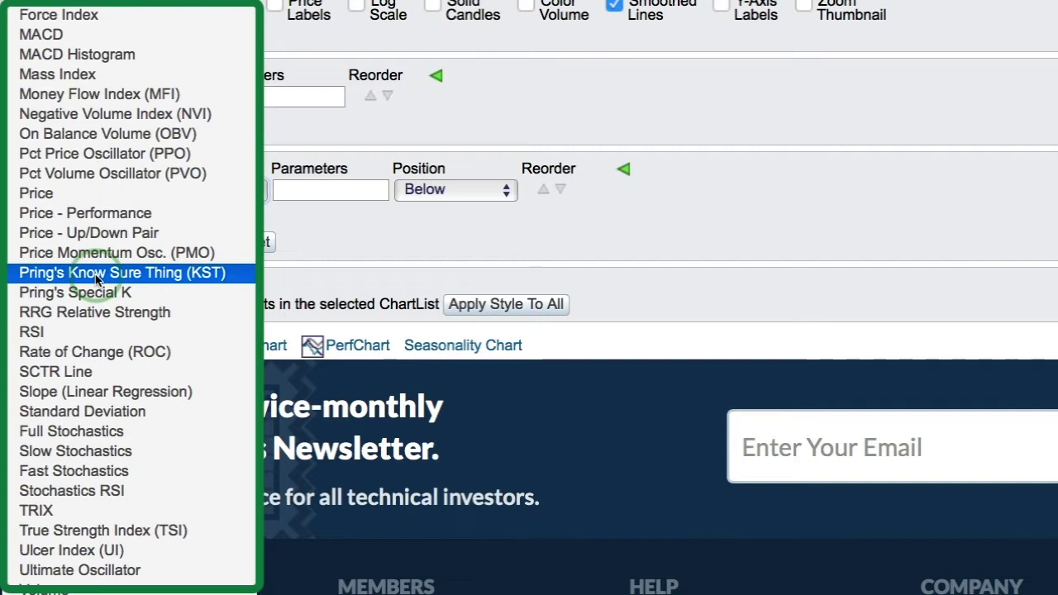
pyautogui.scroll(2, 95, 279)
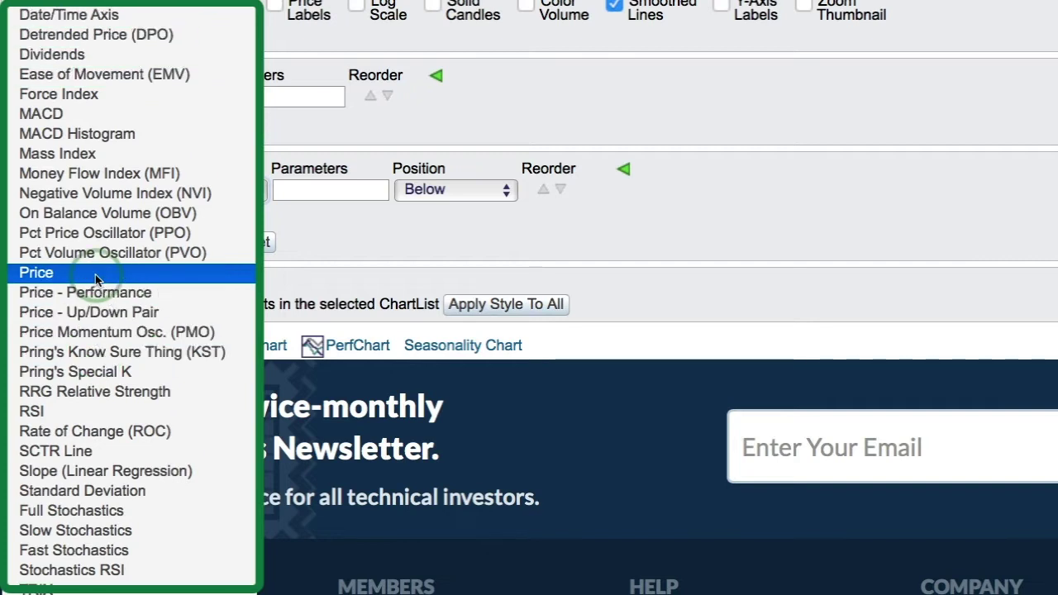
pyautogui.click(45, 115)
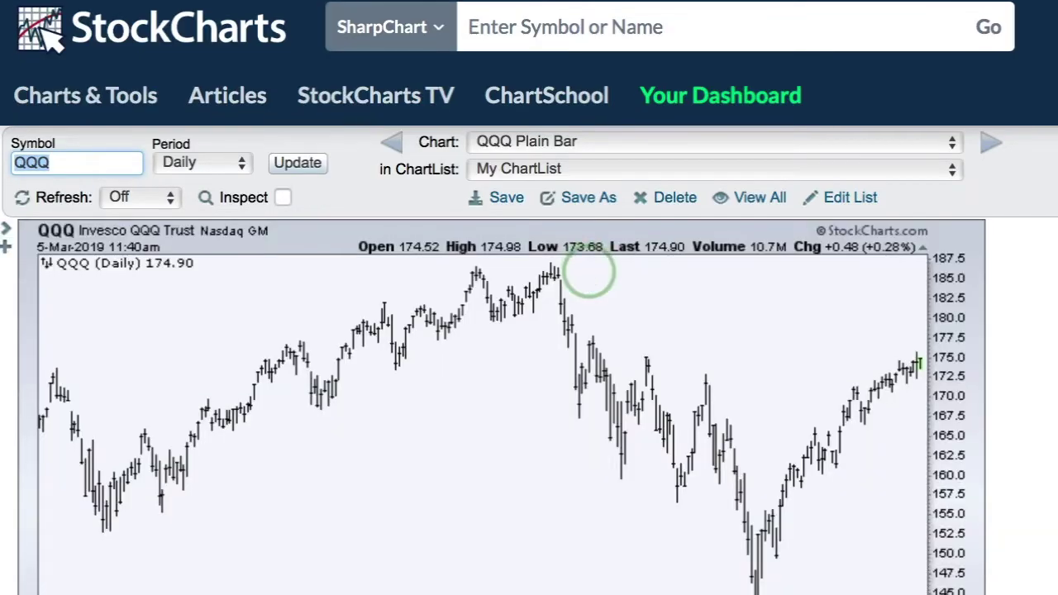
# Set the MACD indicator's parameters to 50,200,20
pyautogui.scroll(-3, 590, 273)
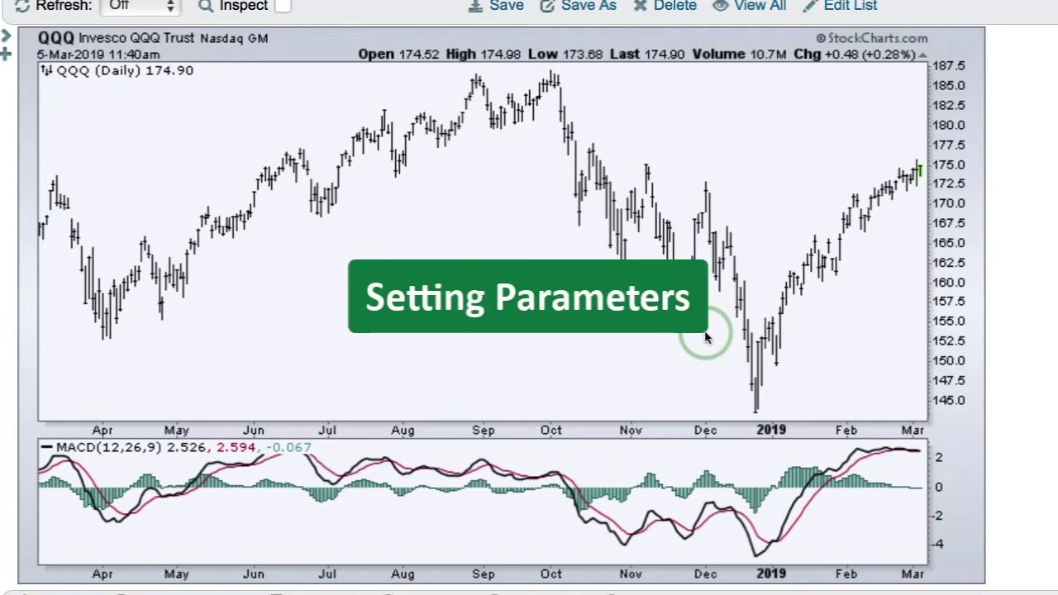
pyautogui.scroll(-10, 707, 337)
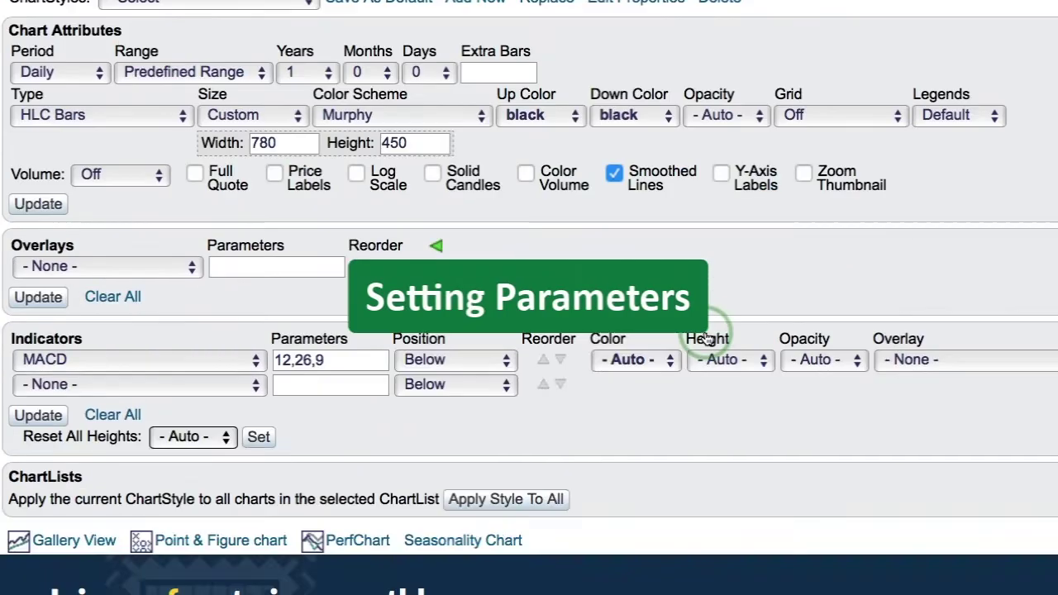
pyautogui.scroll(-4, 707, 337)
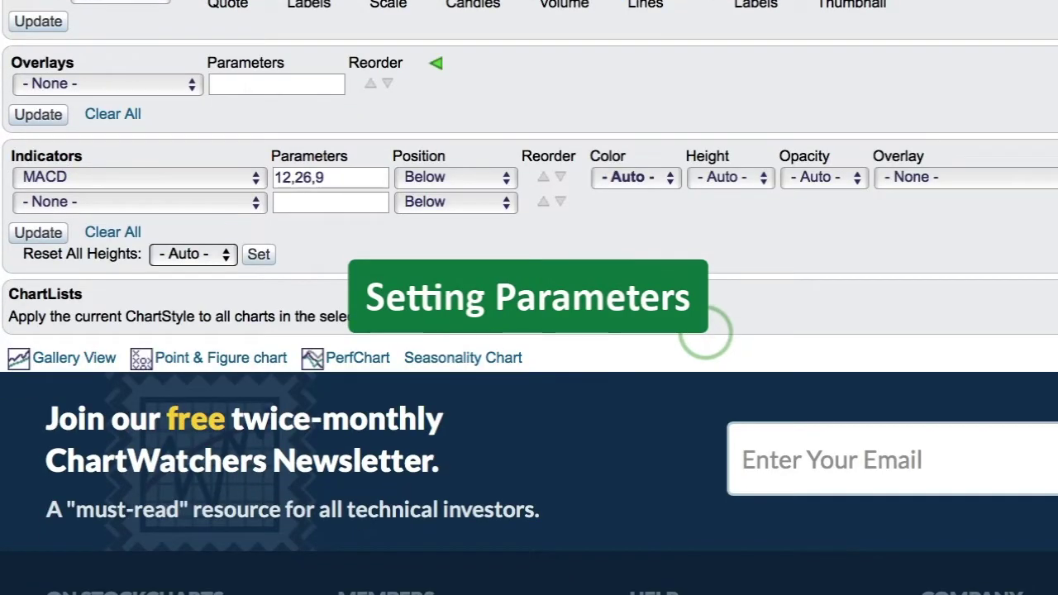
pyautogui.scroll(-1, 703, 332)
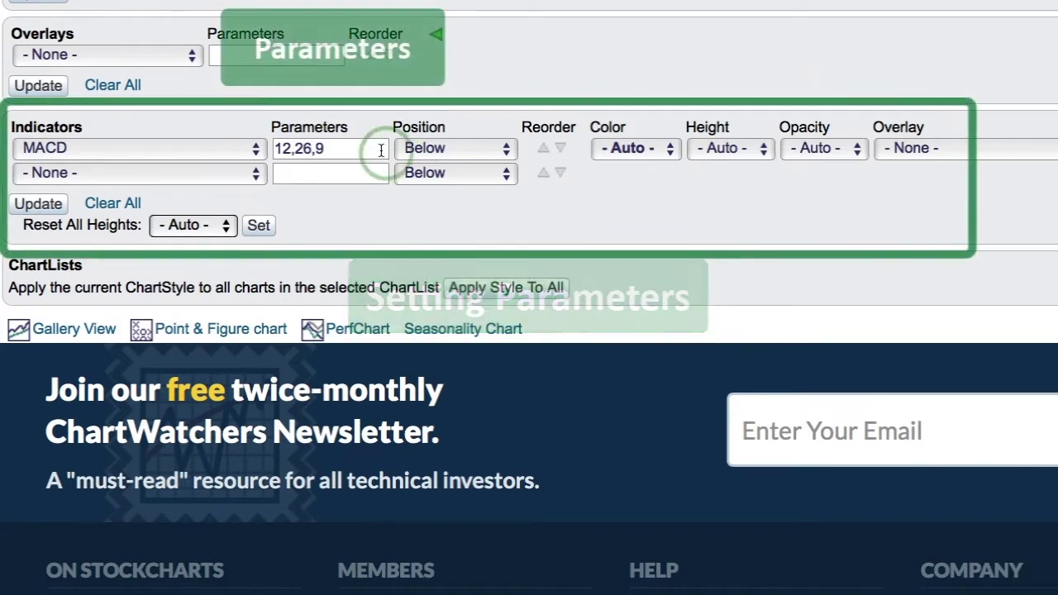
pyautogui.moveTo(381, 150); pyautogui.dragTo(252, 146)
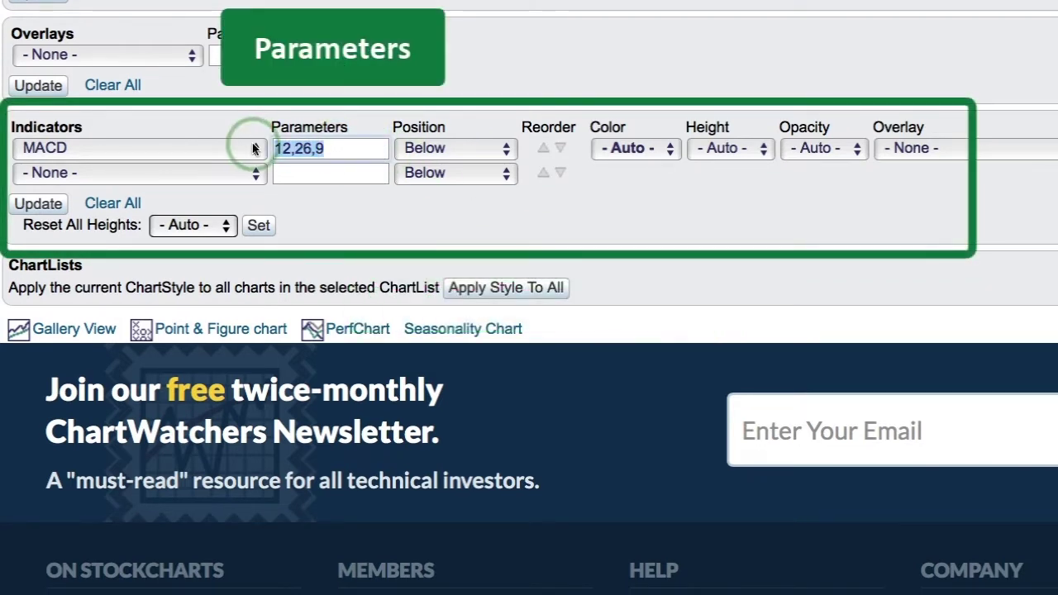
pyautogui.write('50,200,20')
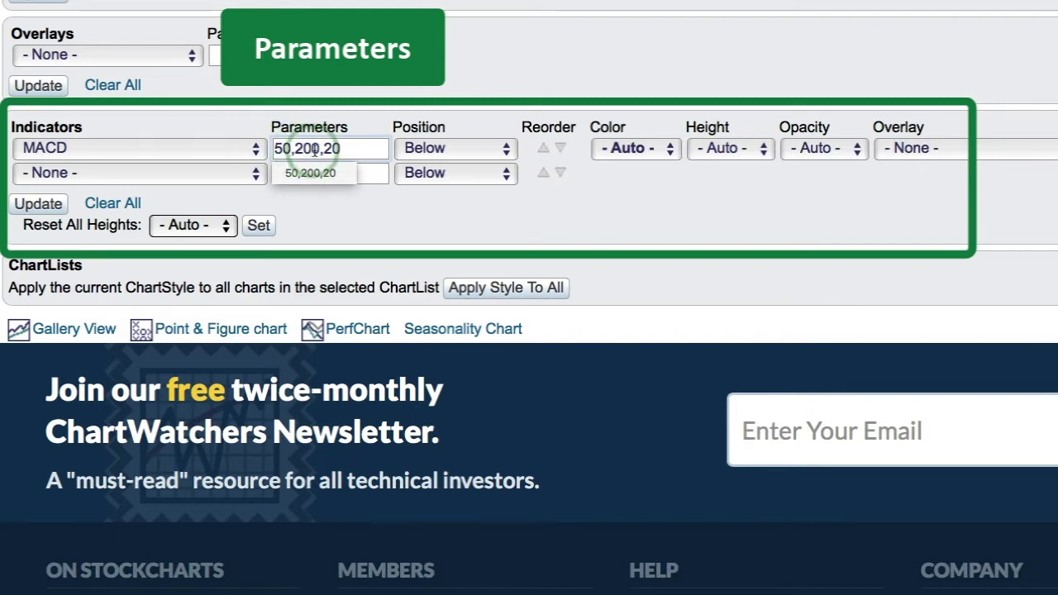
pyautogui.click(345, 198)
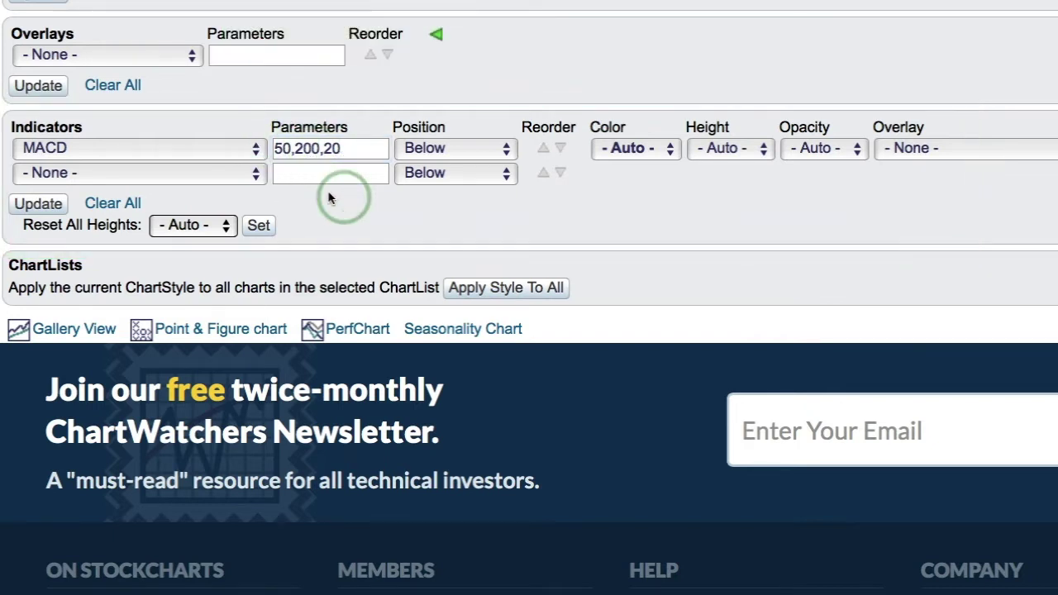
# Add the RRG Relative Strength indicator with SPY as its parameter and update the chart
pyautogui.click(124, 173)
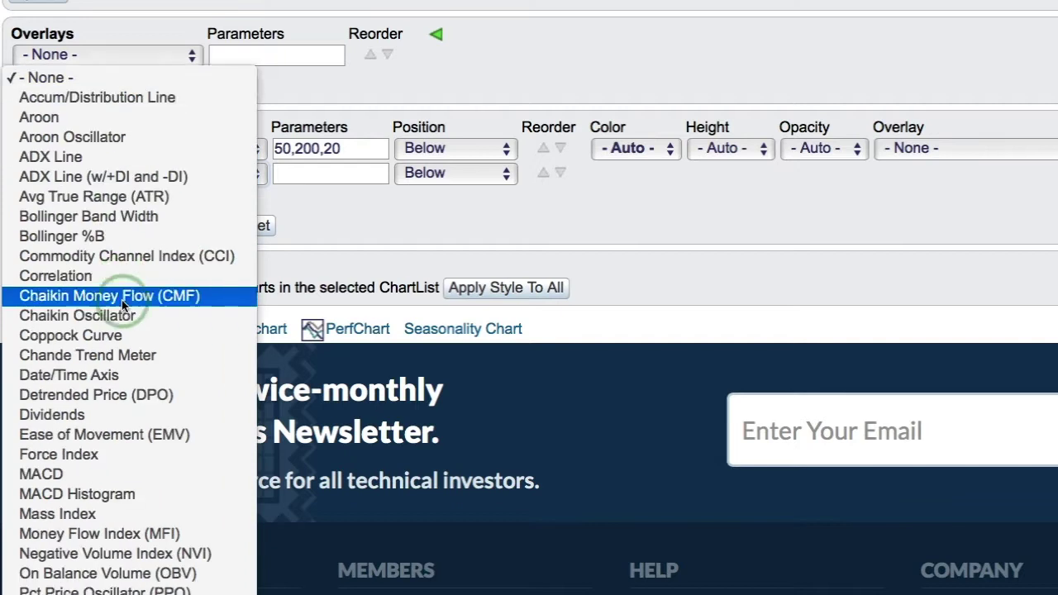
pyautogui.scroll(-10, 121, 300)
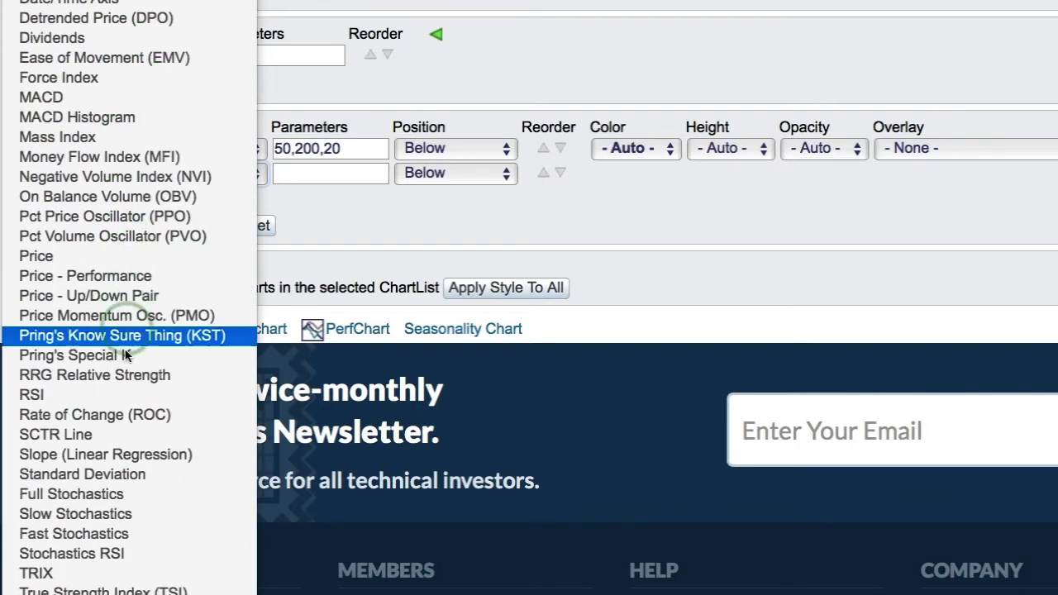
pyautogui.click(114, 376)
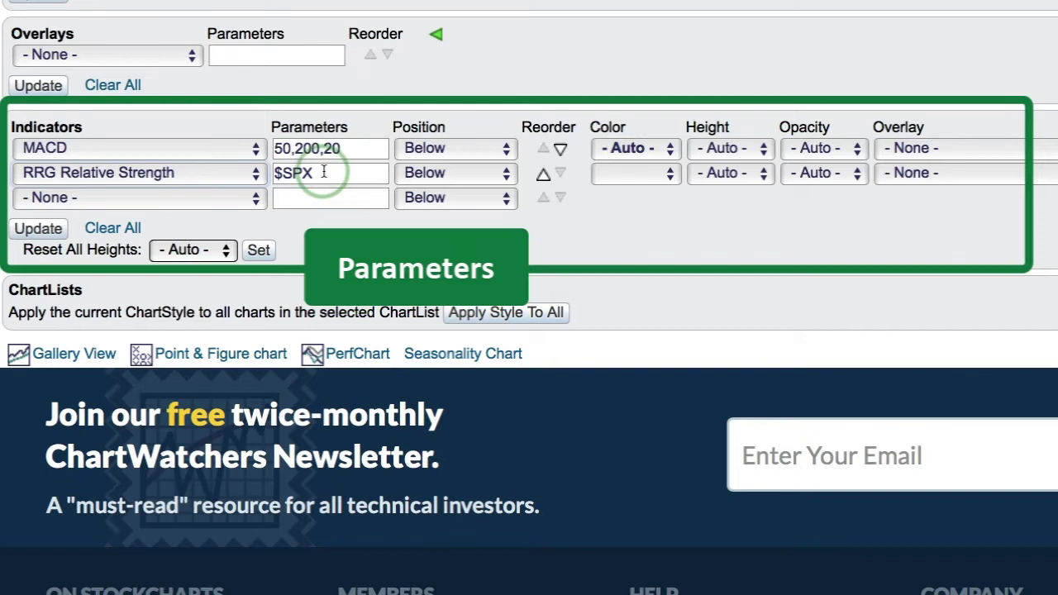
pyautogui.moveTo(323, 173); pyautogui.dragTo(268, 174)
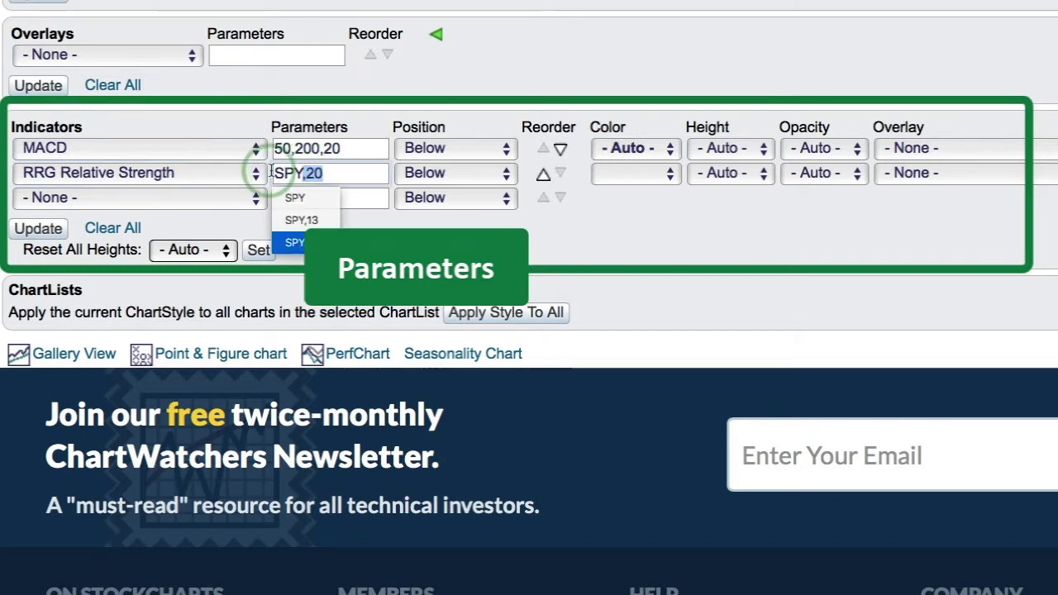
pyautogui.press('BackSpace')
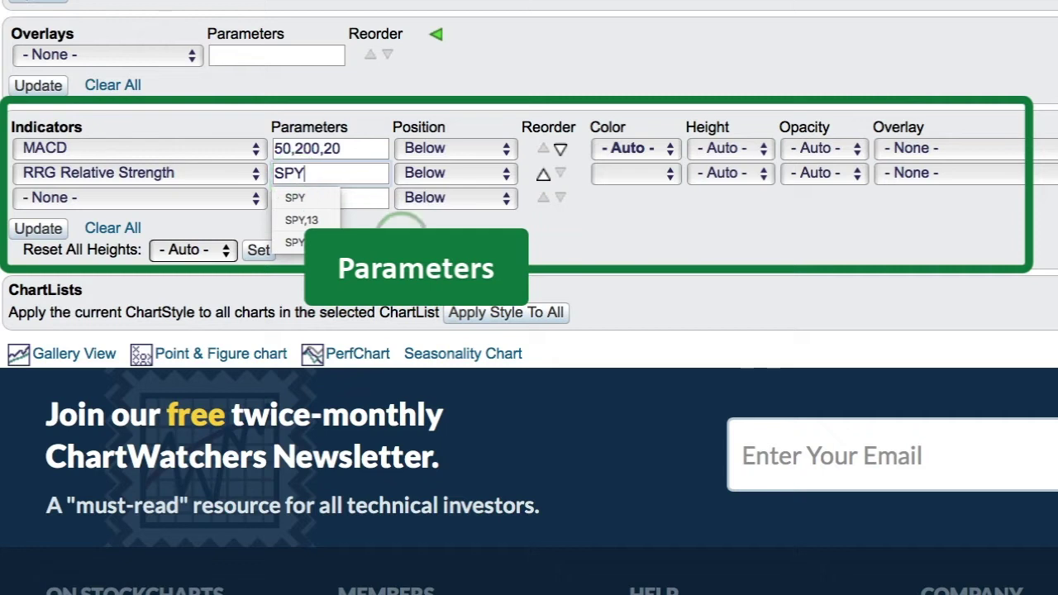
pyautogui.click(413, 234)
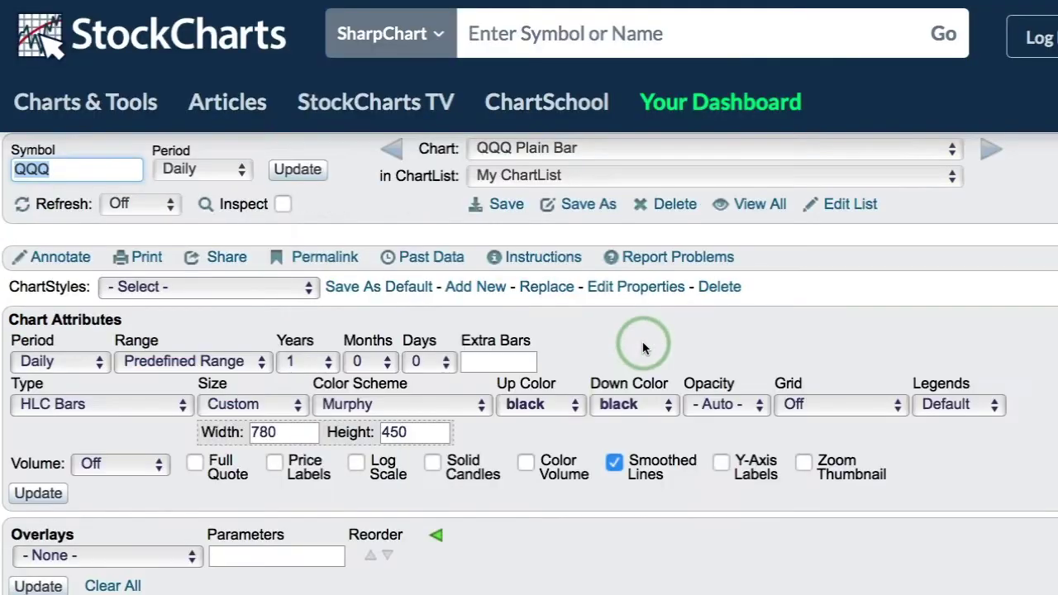
# Show the advanced indicator options and set the MACD indicator's position to Above
pyautogui.scroll(-1, 643, 343)
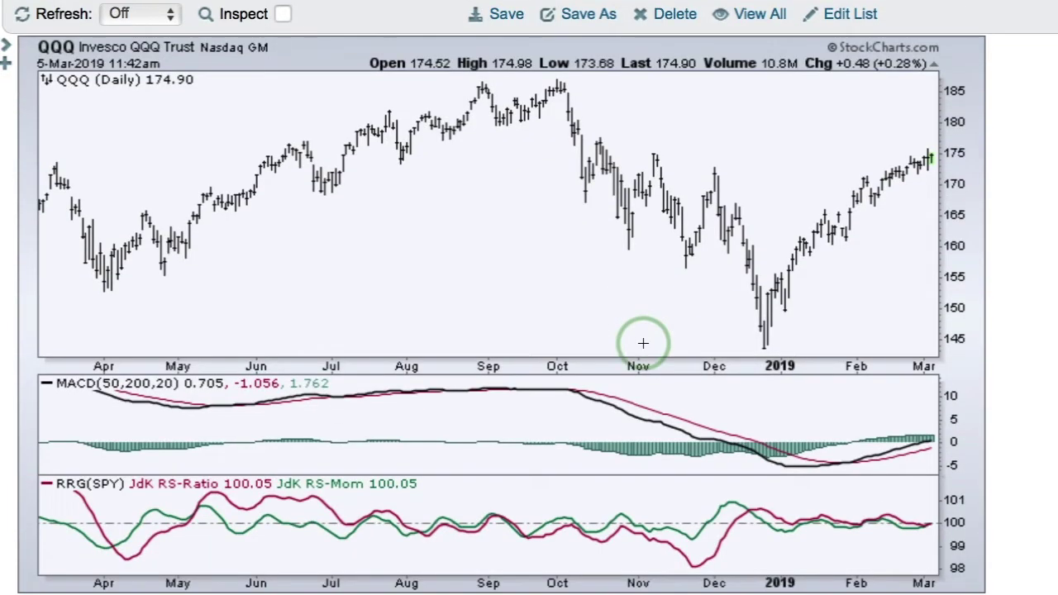
pyautogui.scroll(-1, 643, 343)
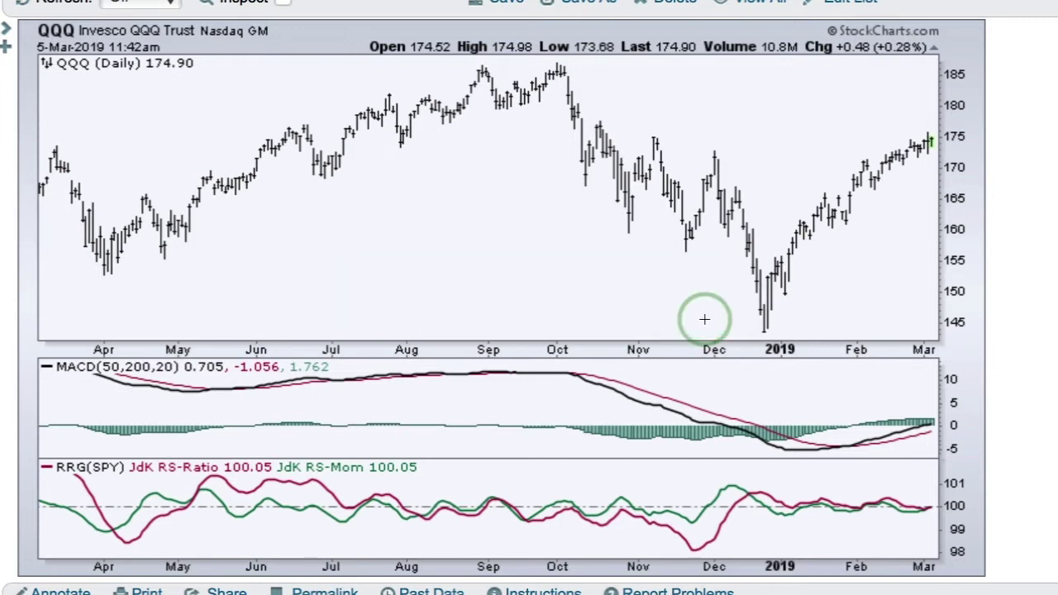
pyautogui.scroll(-9, 704, 319)
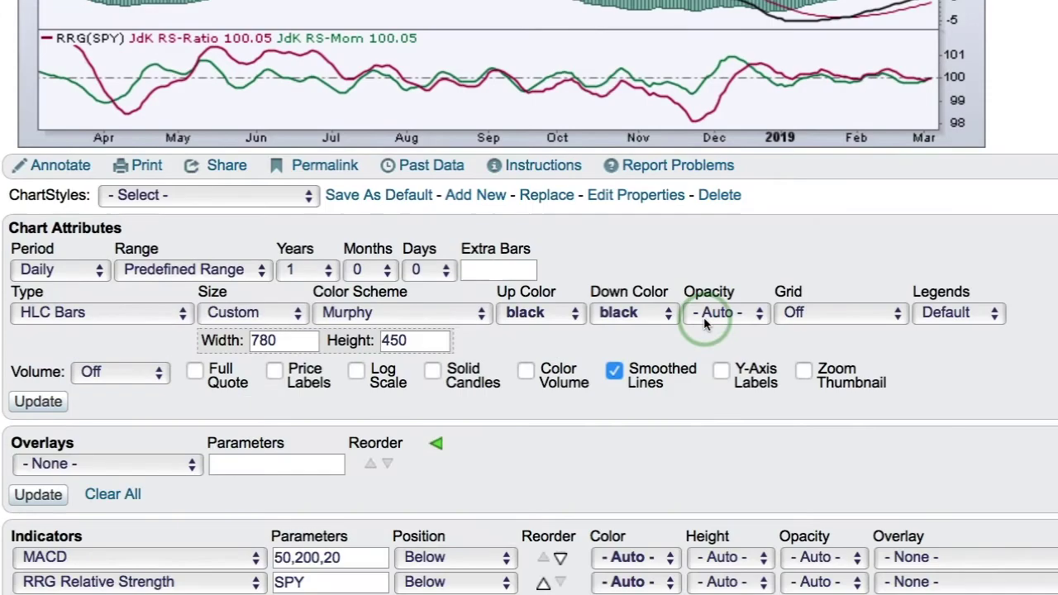
pyautogui.scroll(-2, 704, 322)
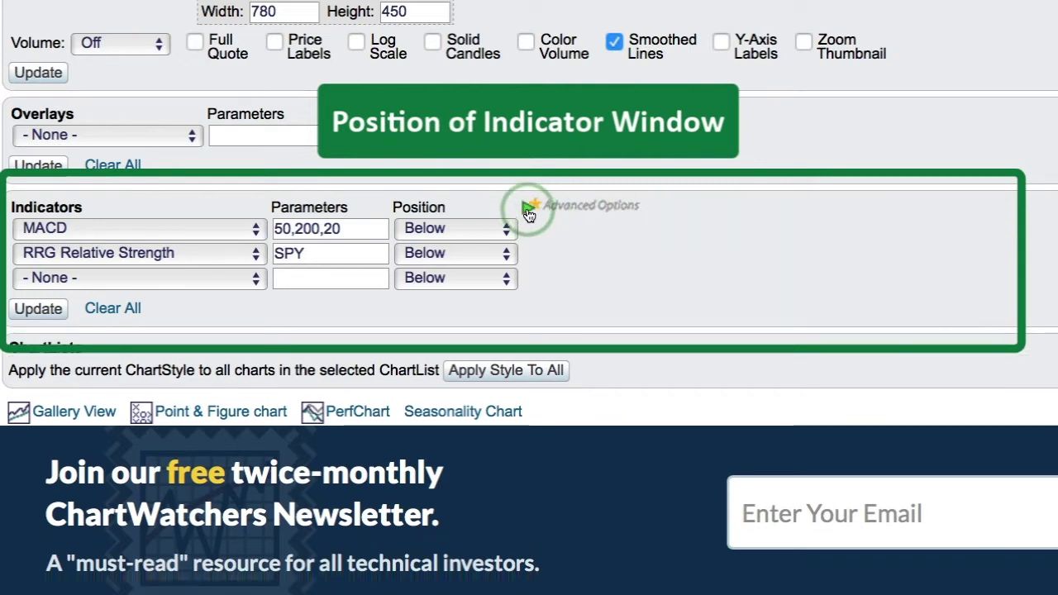
pyautogui.click(528, 208)
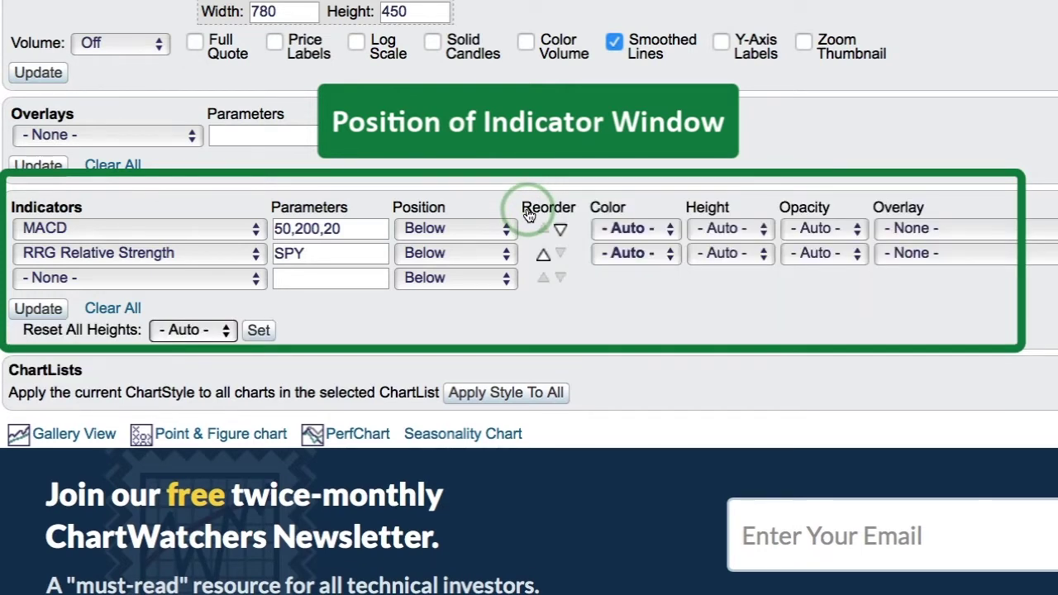
pyautogui.click(413, 232)
pyautogui.click(413, 233)
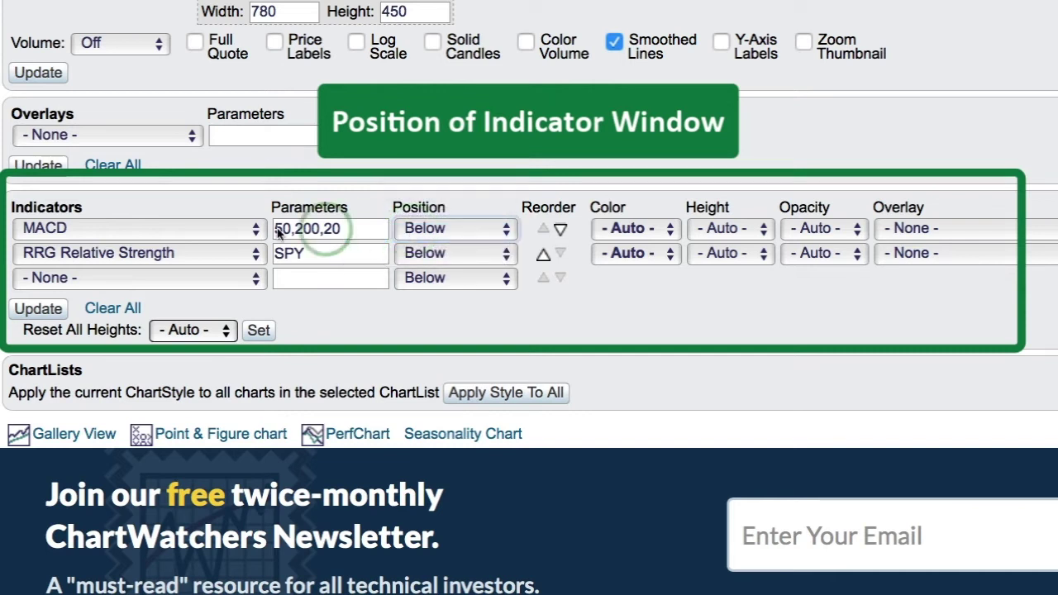
pyautogui.click(413, 231)
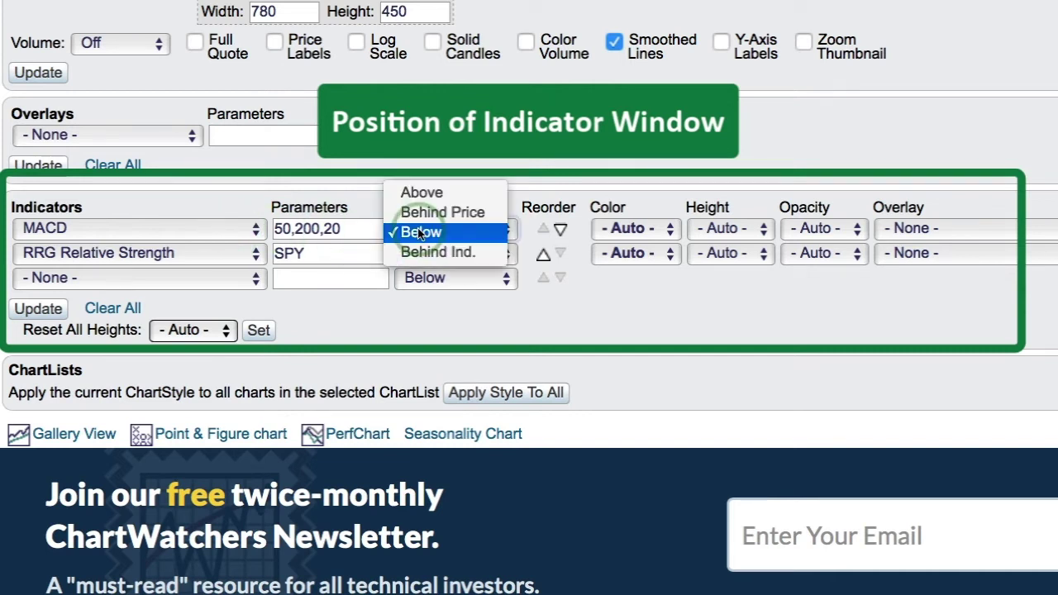
pyautogui.click(411, 192)
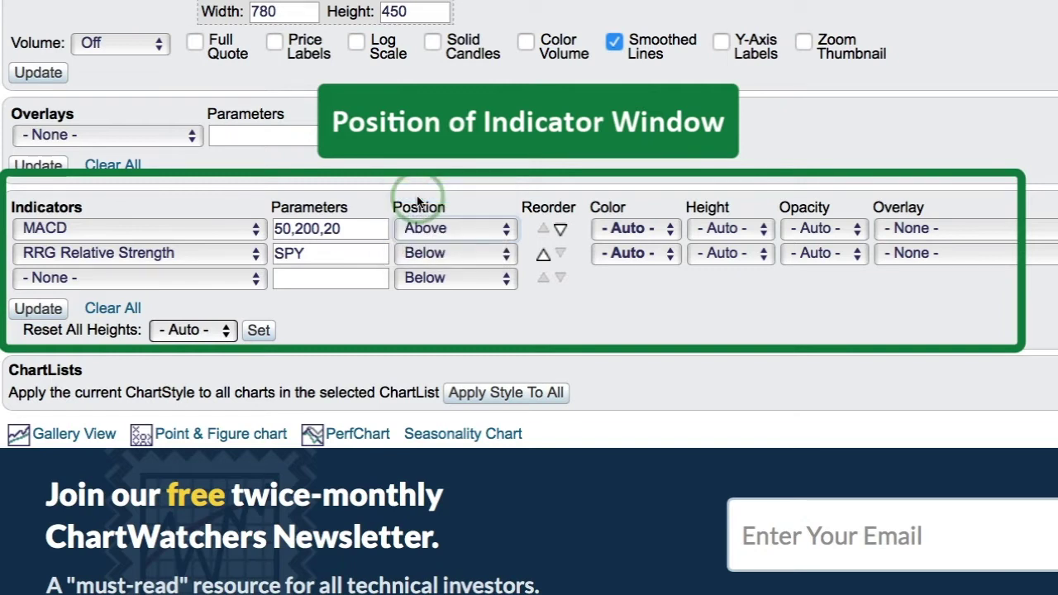
pyautogui.click(527, 324)
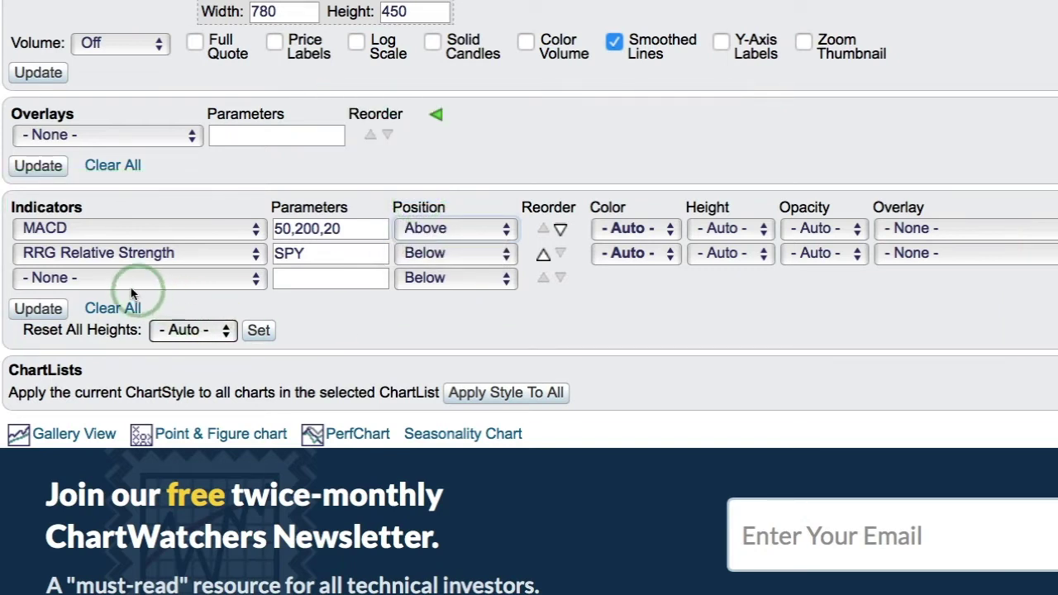
# Add an RSI indicator as the third indicator and set its position to Behind Price
pyautogui.click(107, 278)
pyautogui.scroll(-3, 93, 413)
pyautogui.scroll(-10, 93, 421)
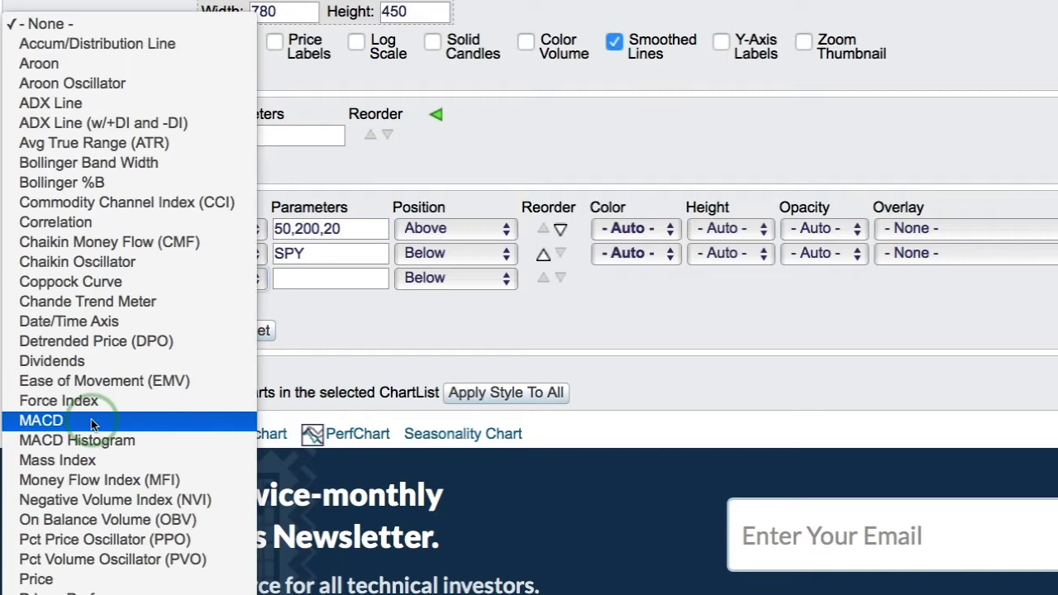
pyautogui.scroll(-2, 83, 438)
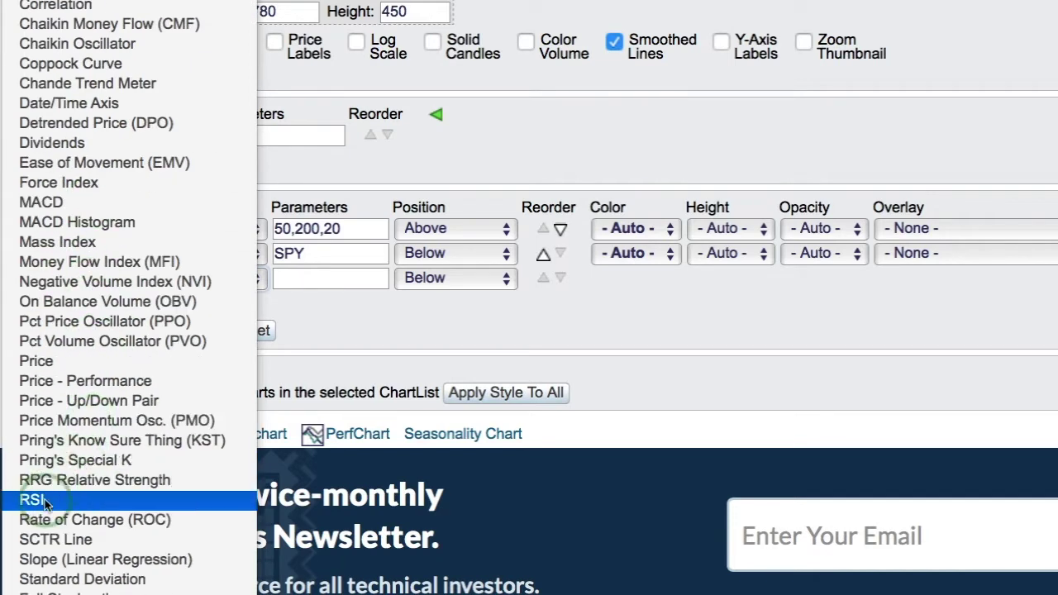
pyautogui.click(33, 433)
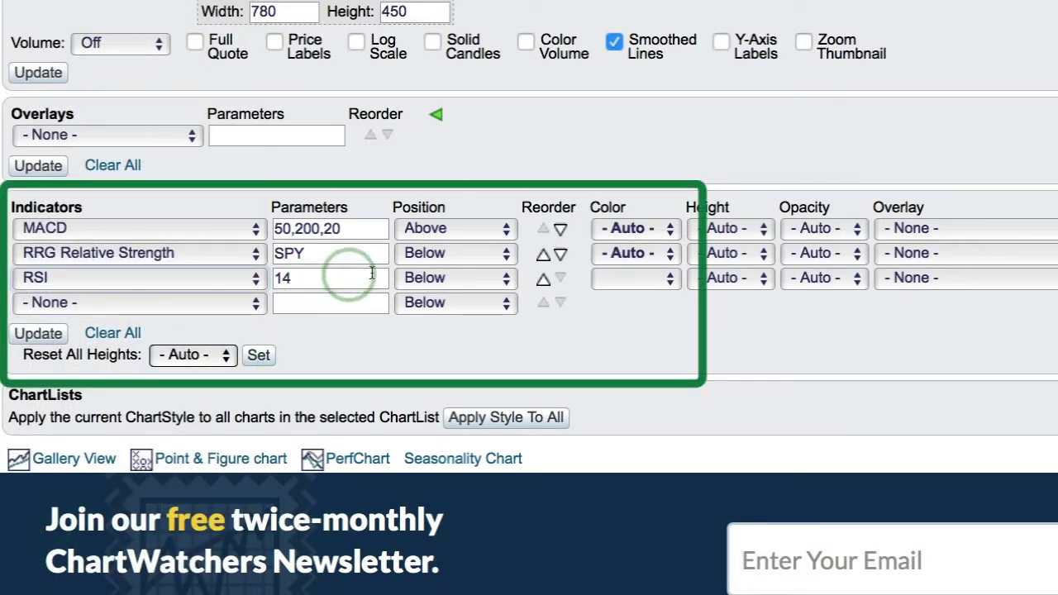
pyautogui.click(432, 280)
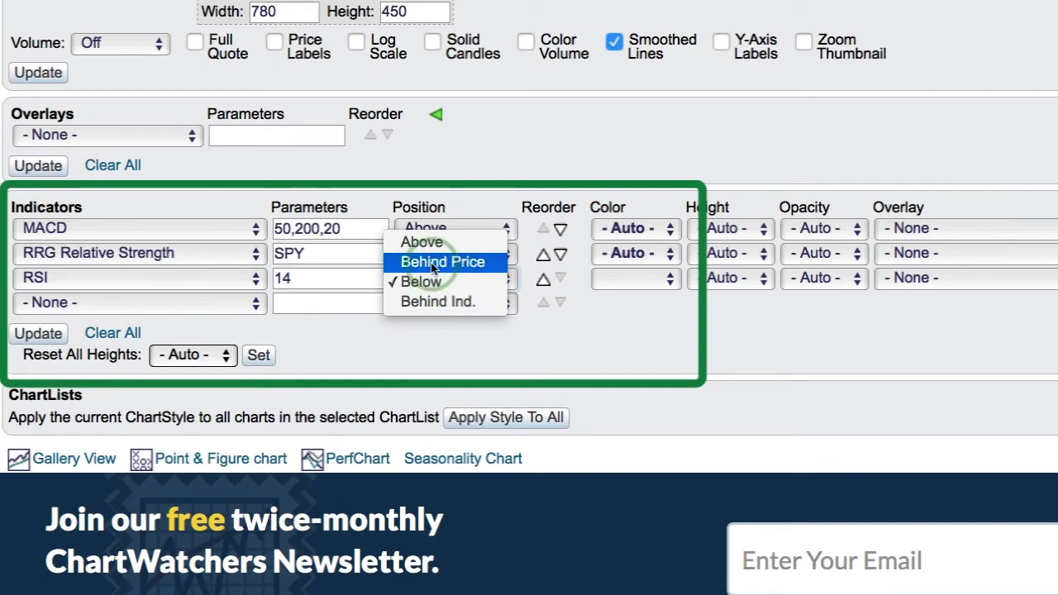
pyautogui.click(438, 261)
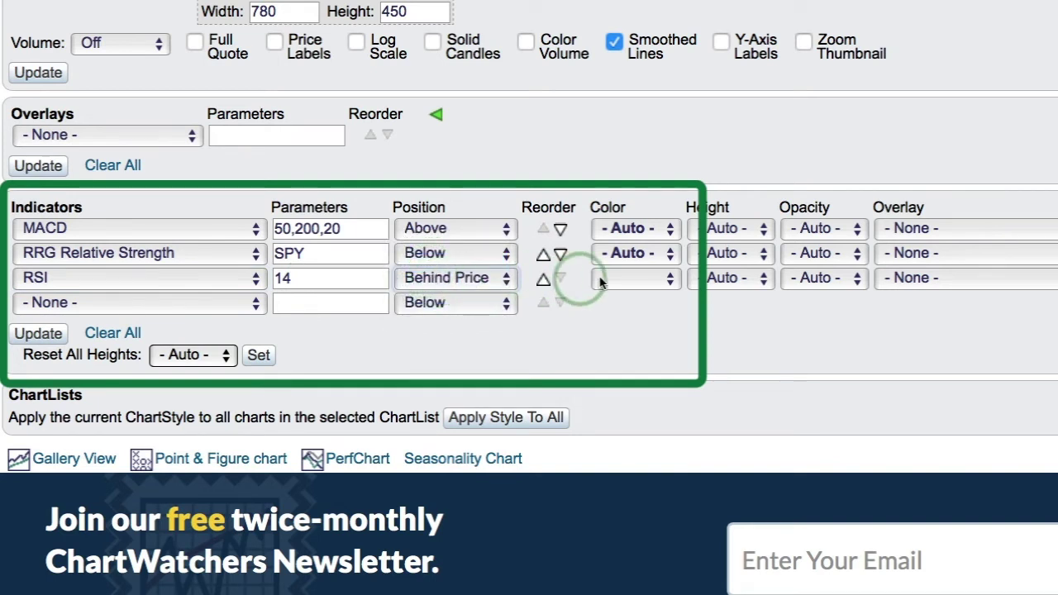
# Set the RSI indicator's color to red and update the chart
pyautogui.click(632, 278)
pyautogui.click(615, 325)
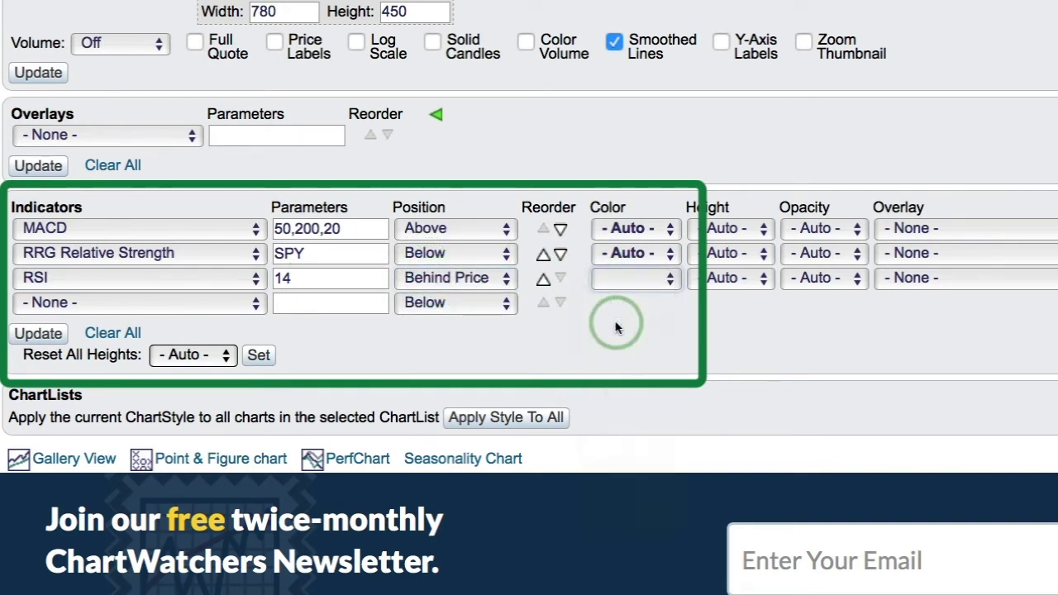
pyautogui.click(33, 335)
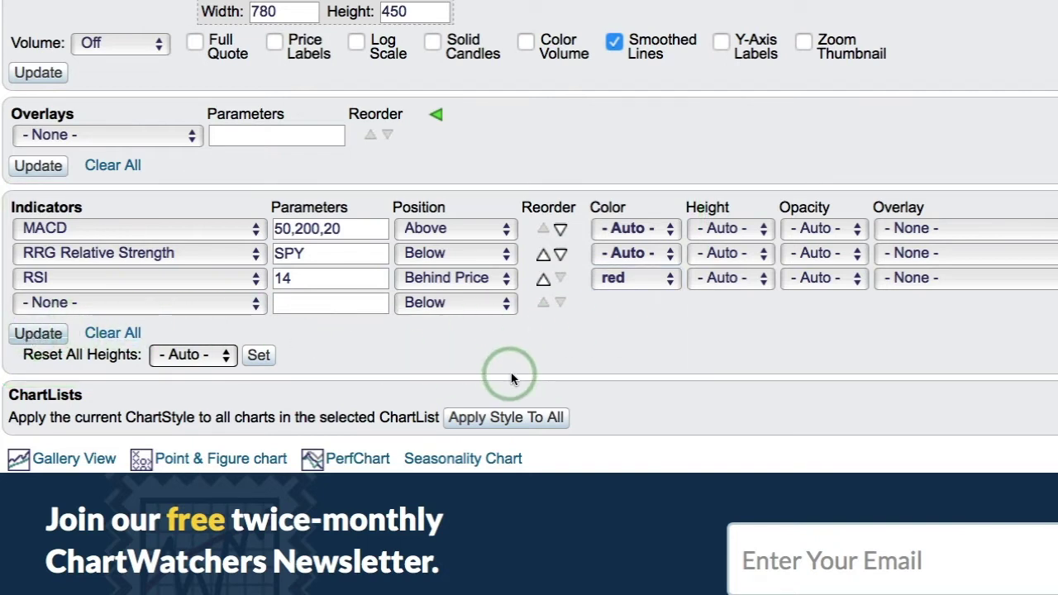
pyautogui.scroll(-5, 513, 382)
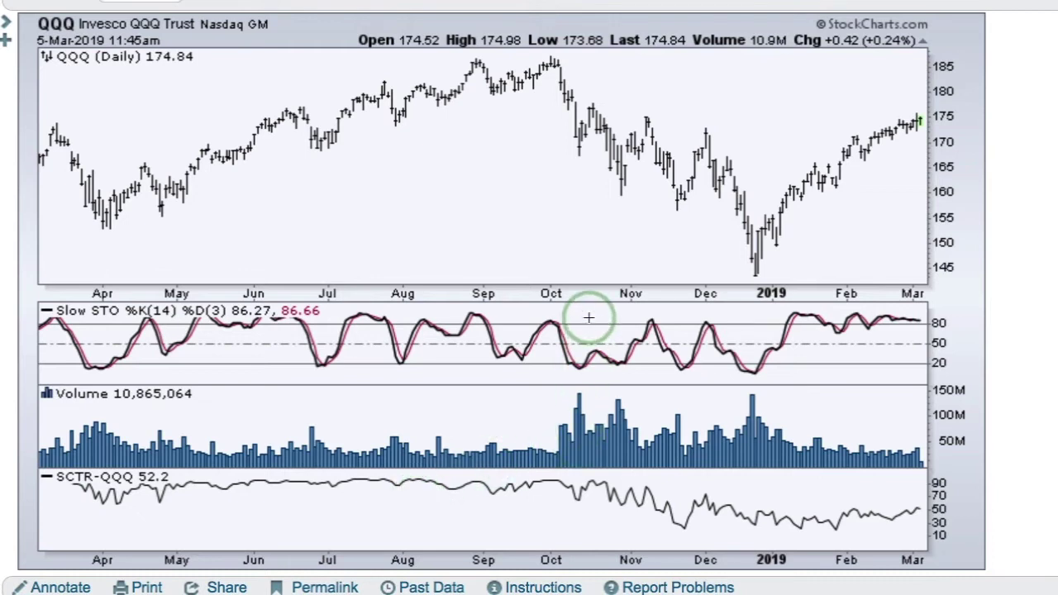
# Reorder the indicators so that Volume comes first, SCTR Line second and Slow Stochastics third
pyautogui.scroll(-3, 585, 388)
pyautogui.scroll(-6, 581, 399)
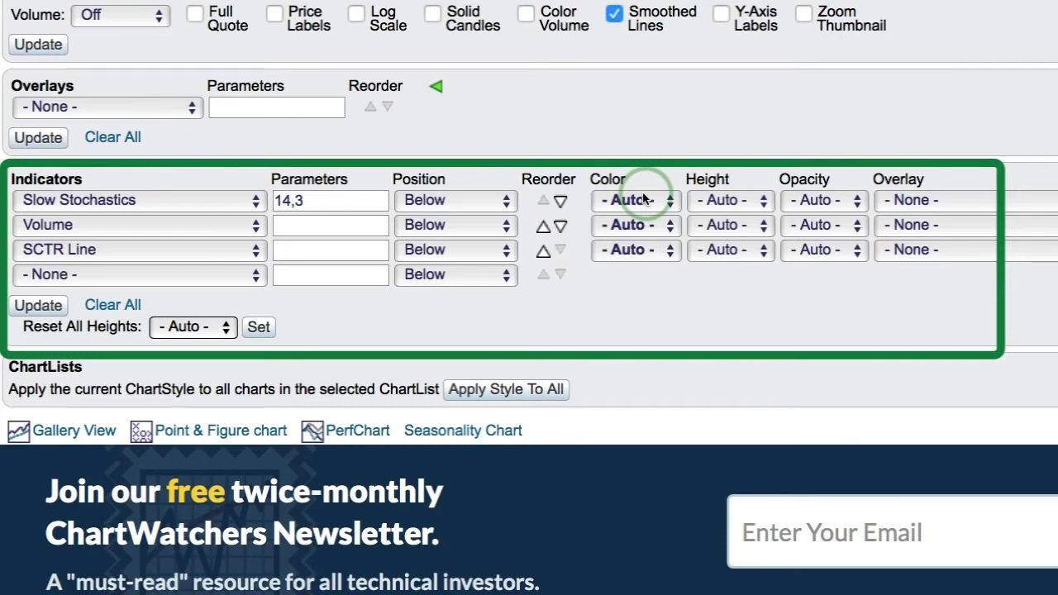
pyautogui.click(542, 228)
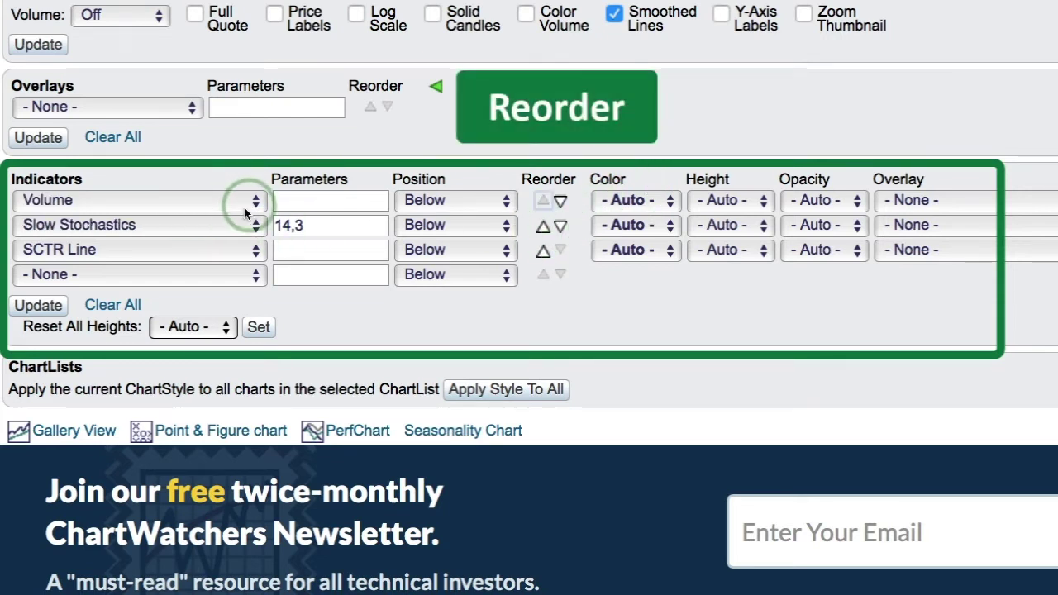
pyautogui.click(542, 252)
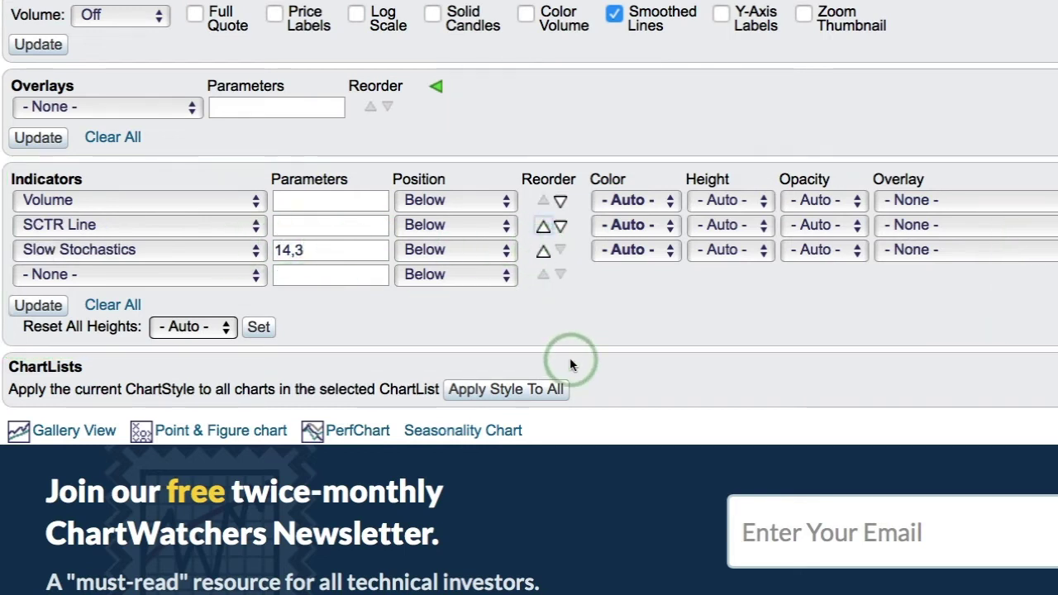
# Enable Color Volume and Y-Axis Labels in the chart attributes and update the chart
pyautogui.scroll(3, 569, 364)
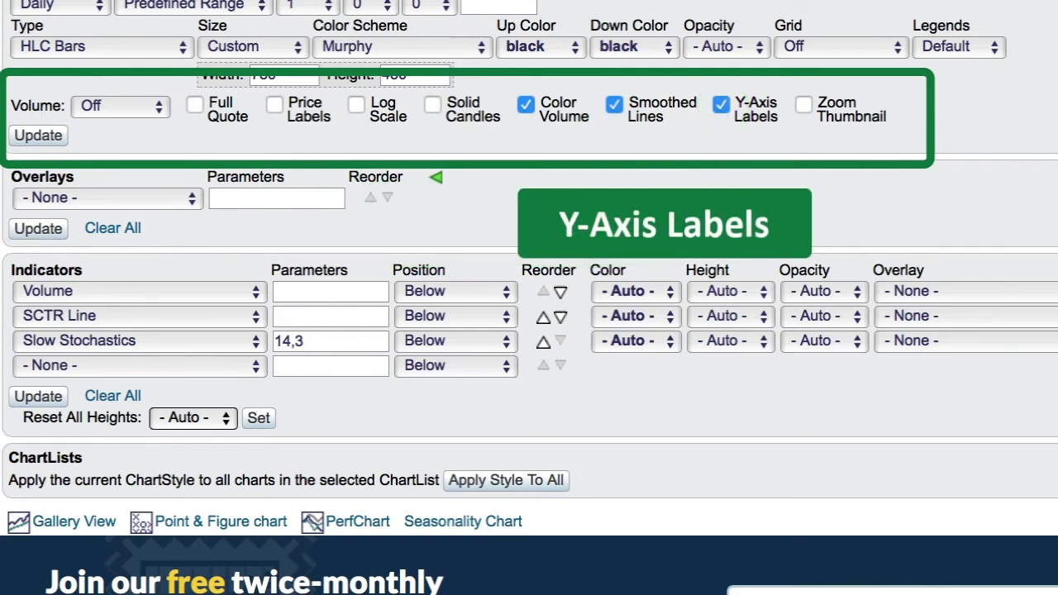
pyautogui.click(39, 229)
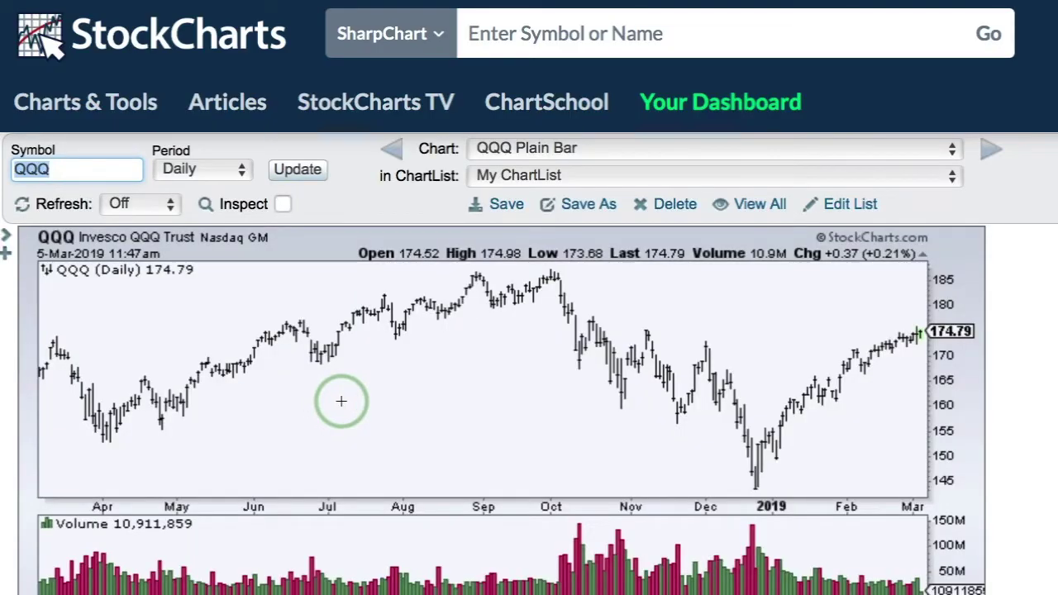
pyautogui.scroll(-4, 340, 401)
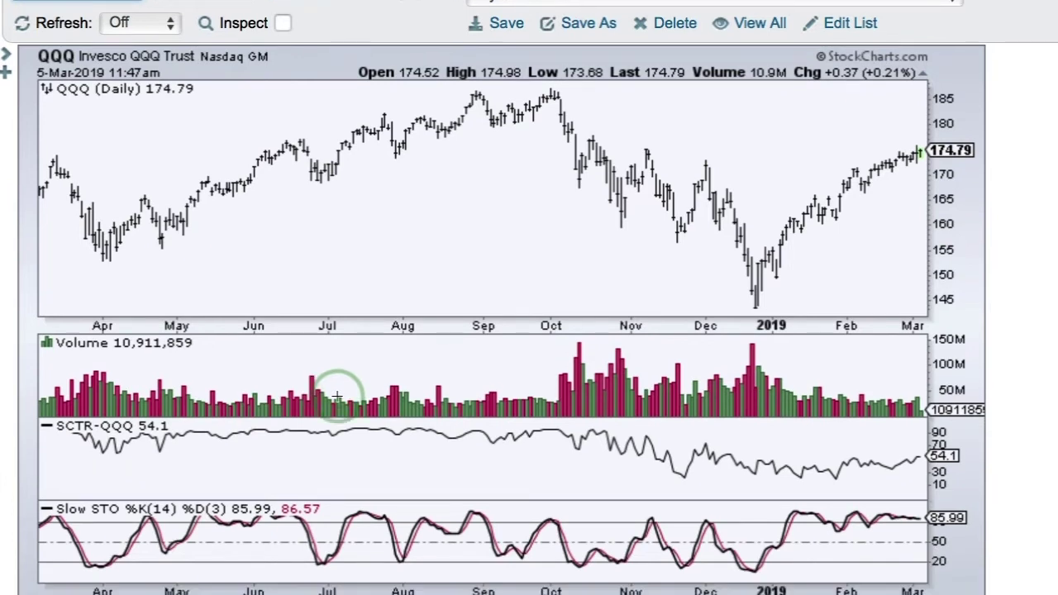
pyautogui.scroll(-1, 337, 395)
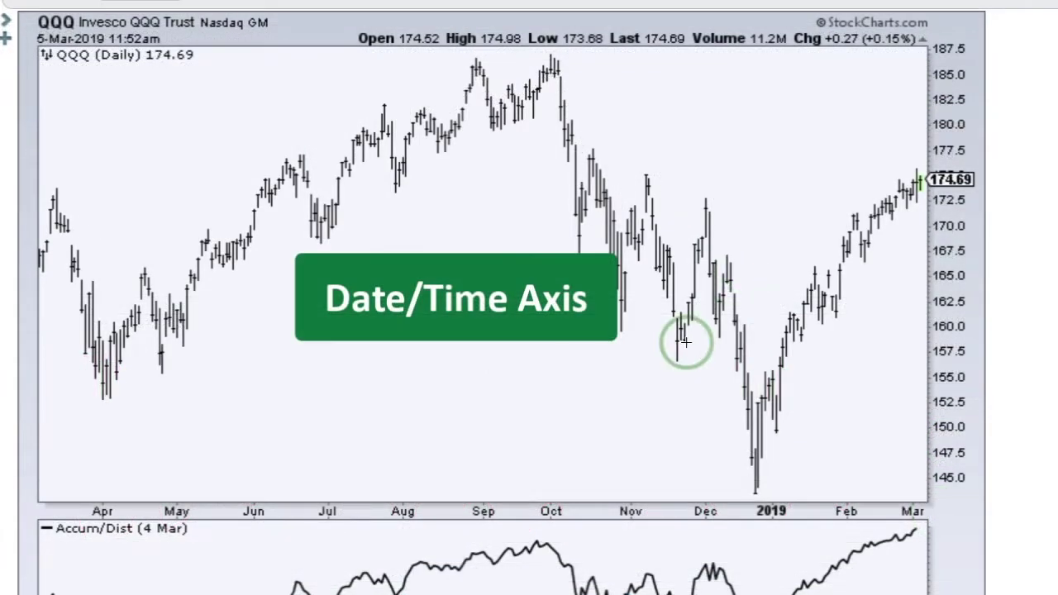
# Add a Date/Time Axis as a new indicator after the Vortex Indicator
pyautogui.scroll(-1, 684, 338)
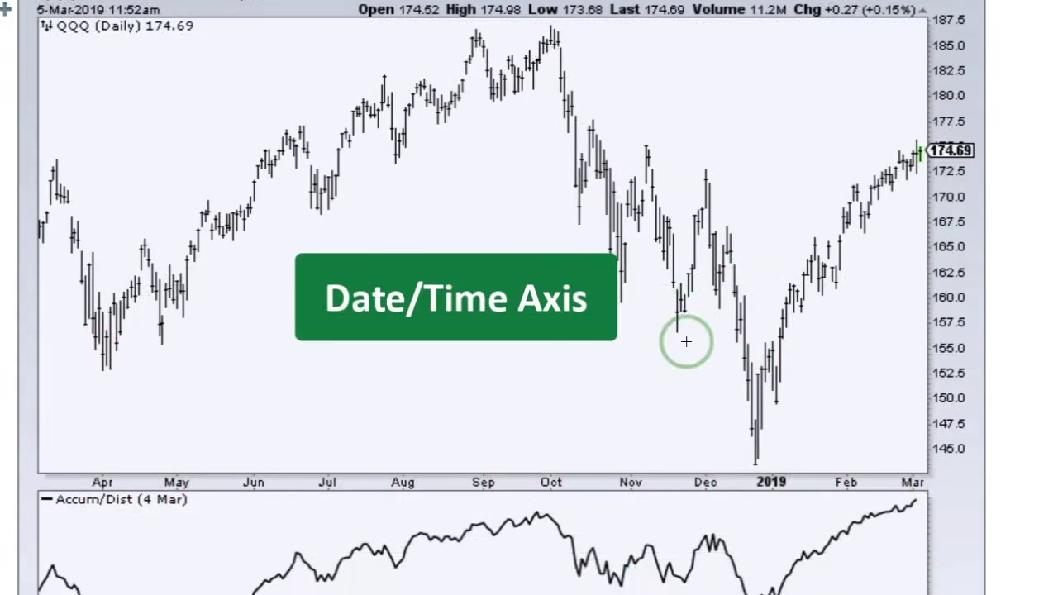
pyautogui.scroll(-5, 686, 341)
pyautogui.scroll(-1, 686, 341)
pyautogui.scroll(-1, 686, 341)
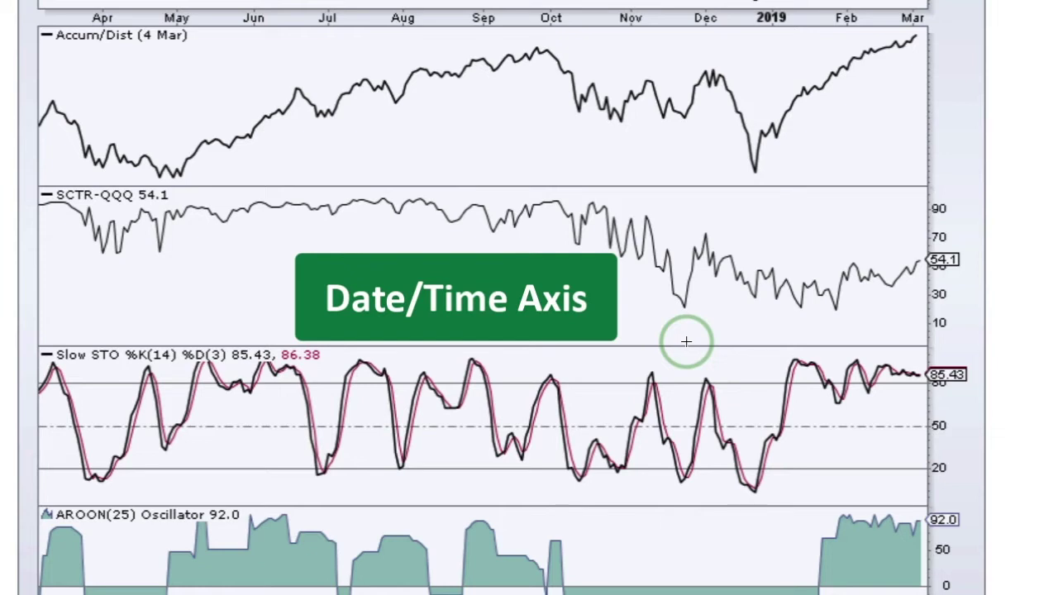
pyautogui.scroll(-1, 687, 341)
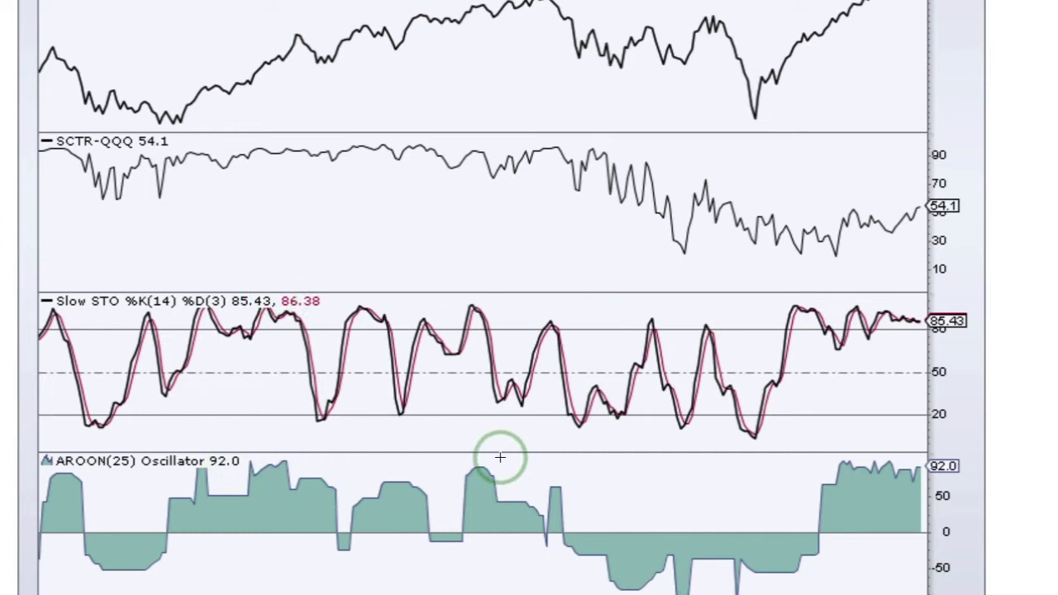
pyautogui.scroll(-10, 499, 457)
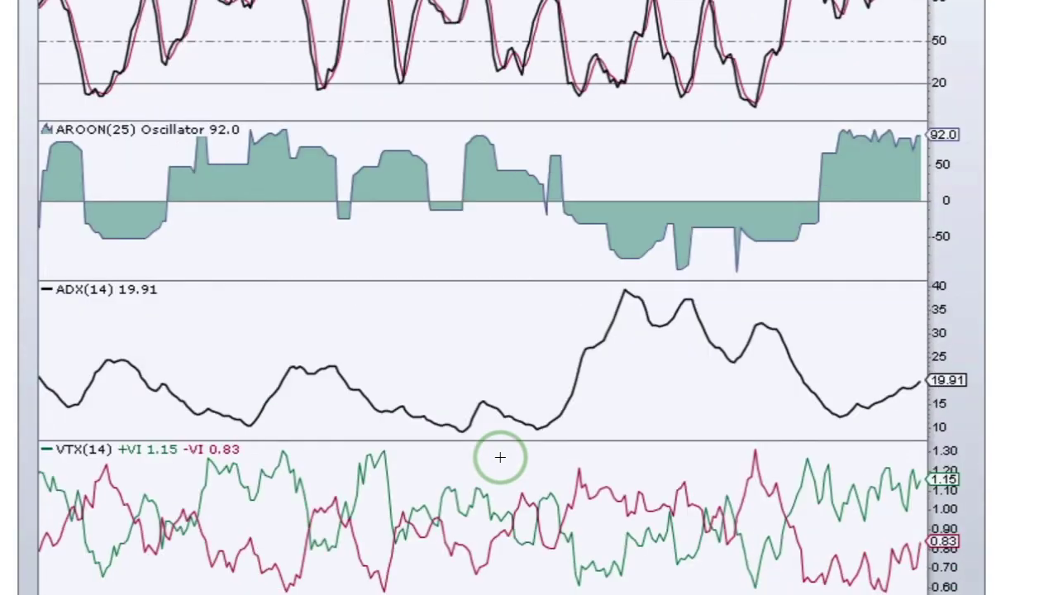
pyautogui.scroll(-8, 500, 457)
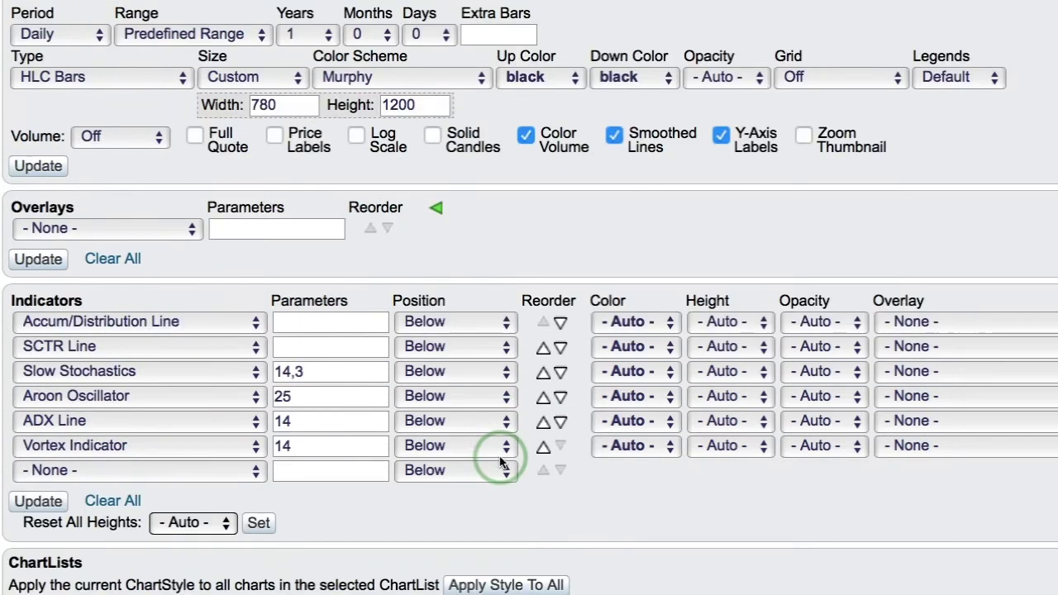
pyautogui.scroll(-2, 499, 464)
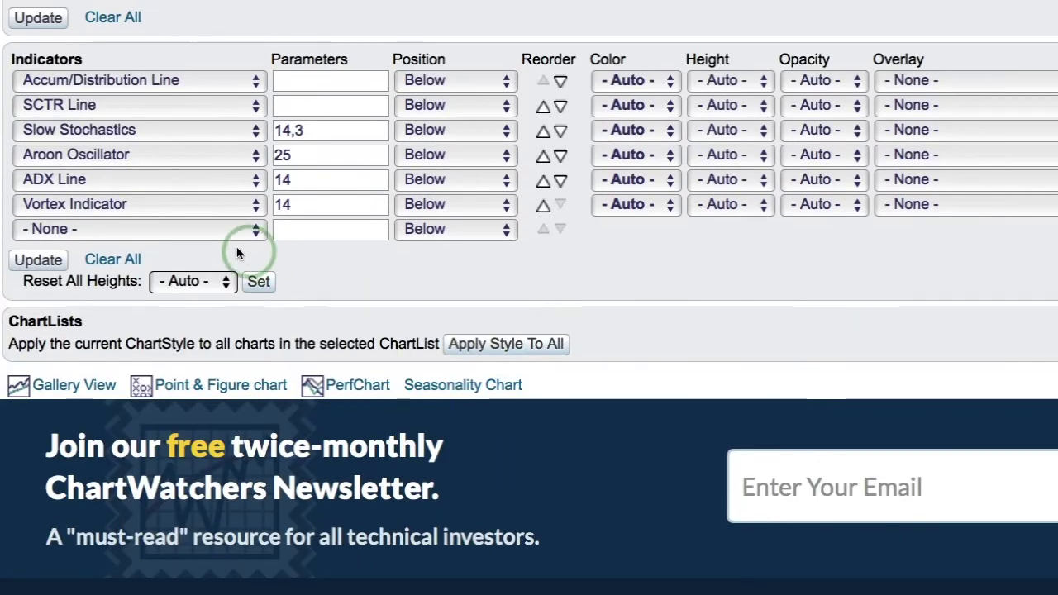
pyautogui.click(217, 233)
pyautogui.scroll(-10, 203, 310)
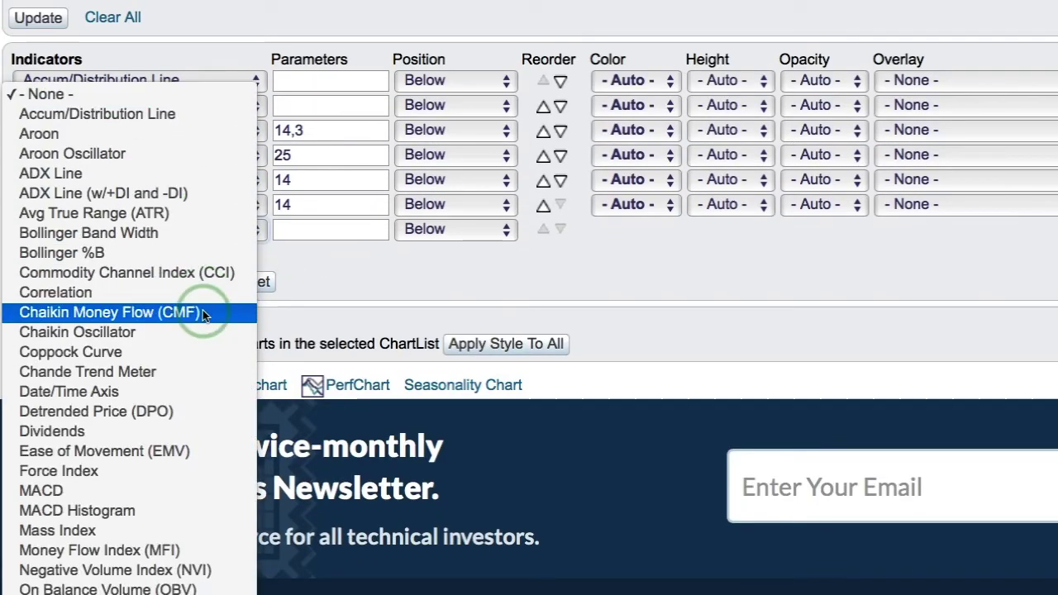
pyautogui.click(88, 331)
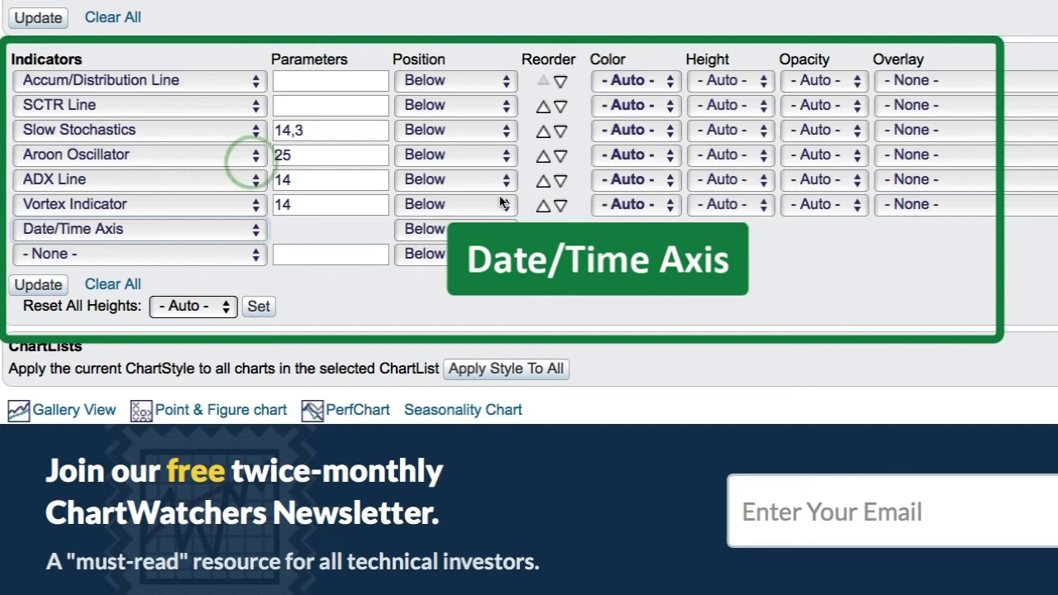
# Move the Date/Time Axis up to directly below Slow Stochastics and update the chart
pyautogui.click(543, 218)
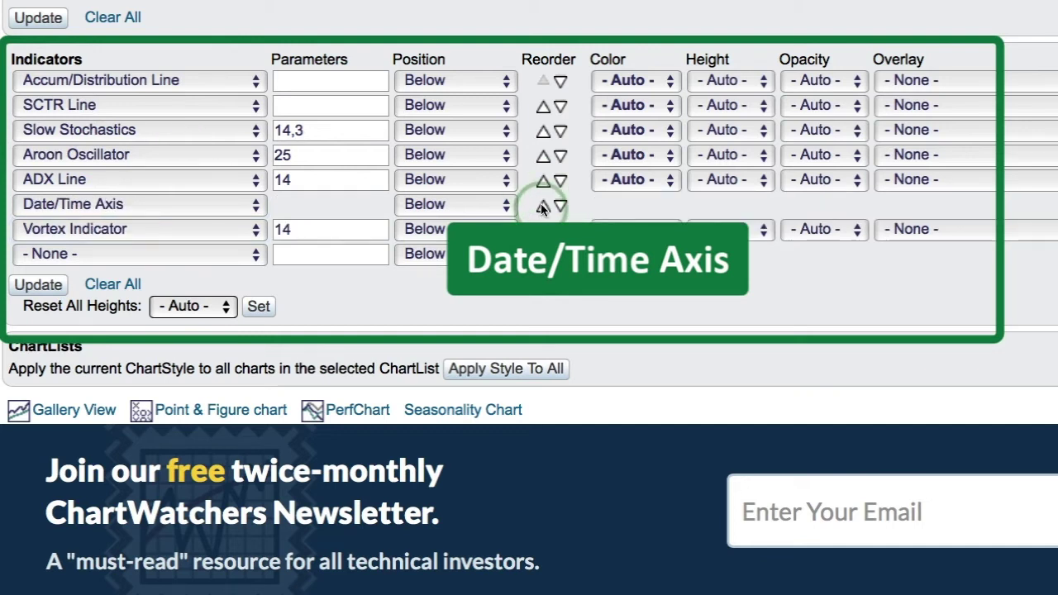
pyautogui.click(543, 205)
pyautogui.click(543, 181)
pyautogui.click(39, 286)
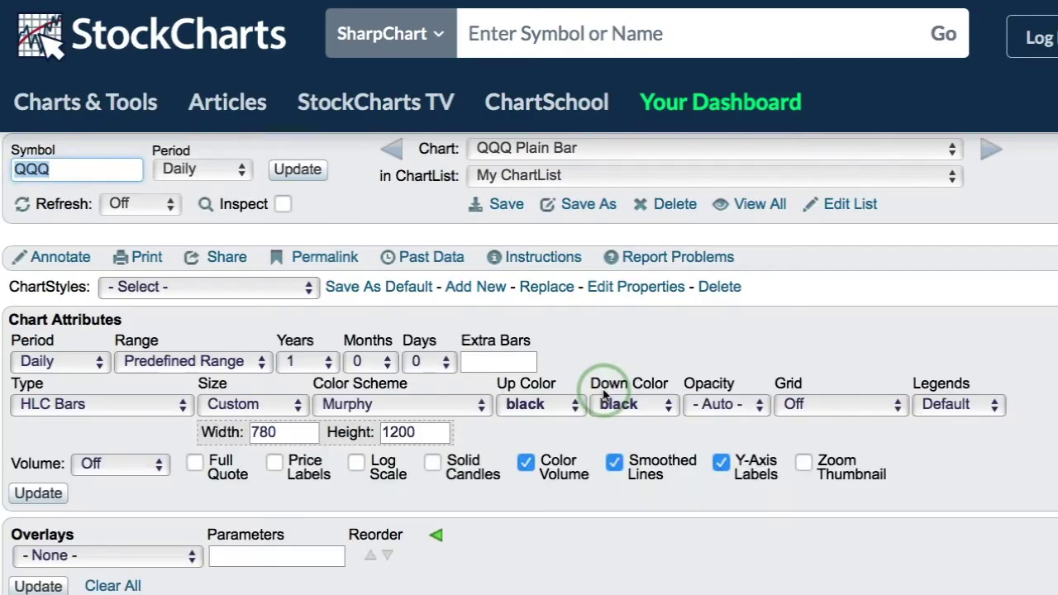
pyautogui.scroll(-10, 603, 390)
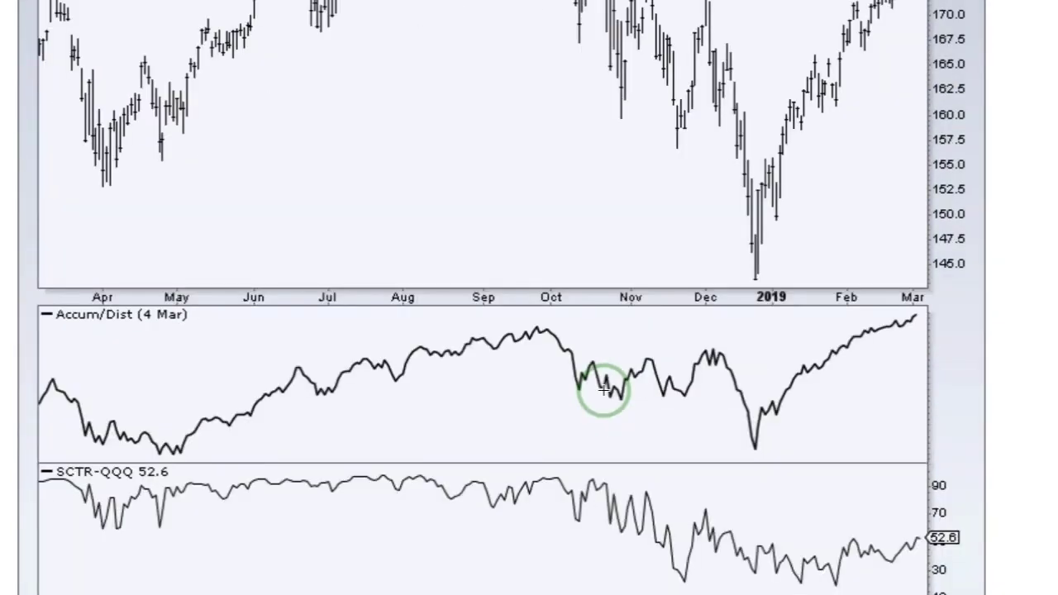
pyautogui.scroll(-1, 603, 390)
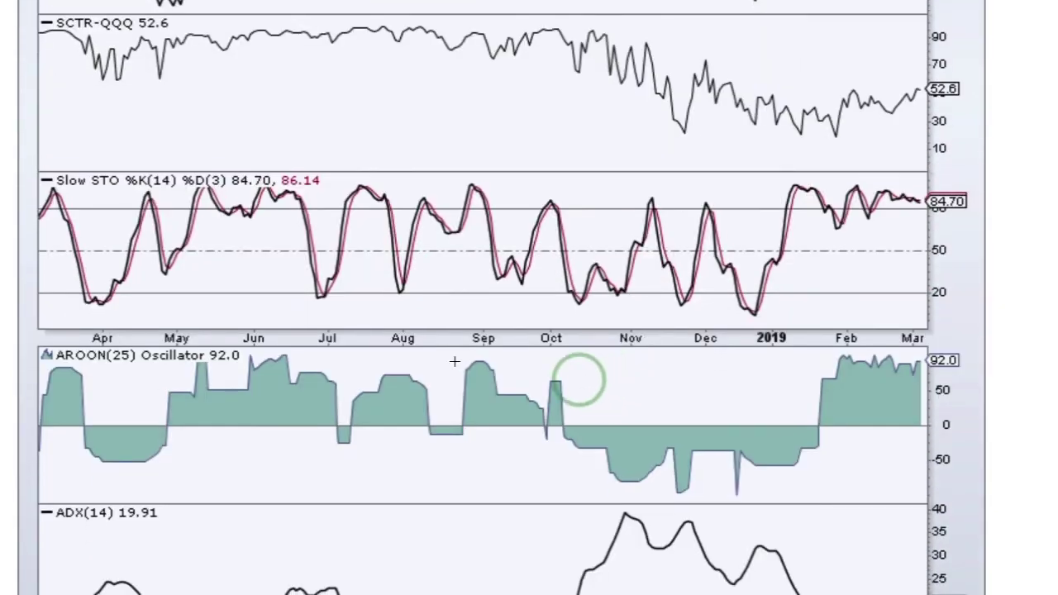
pyautogui.scroll(-7, 536, 353)
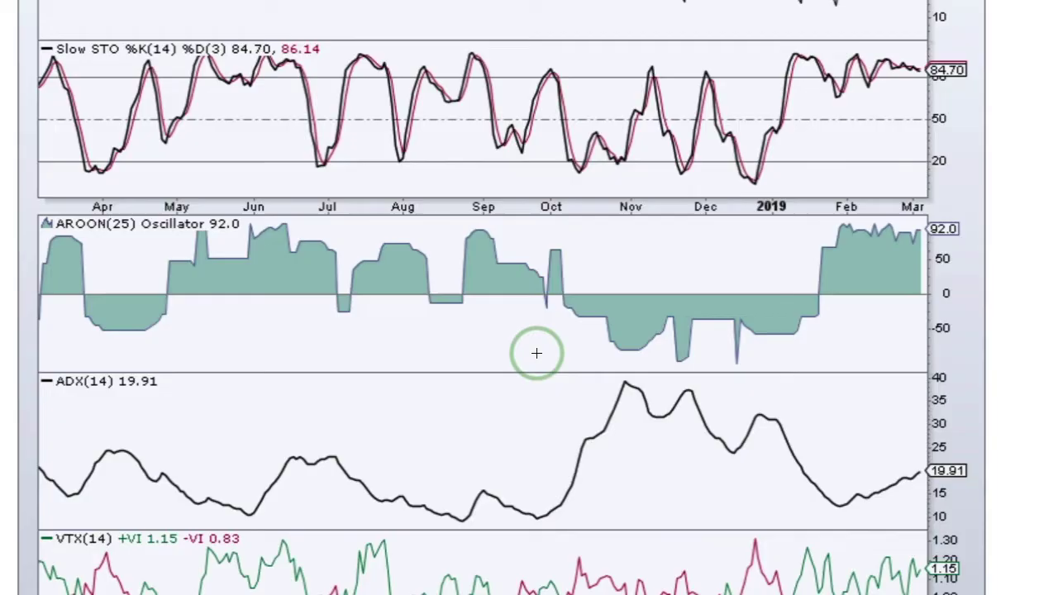
# Remove the Vortex Indicator from the indicator list and update the chart
pyautogui.scroll(-8, 535, 351)
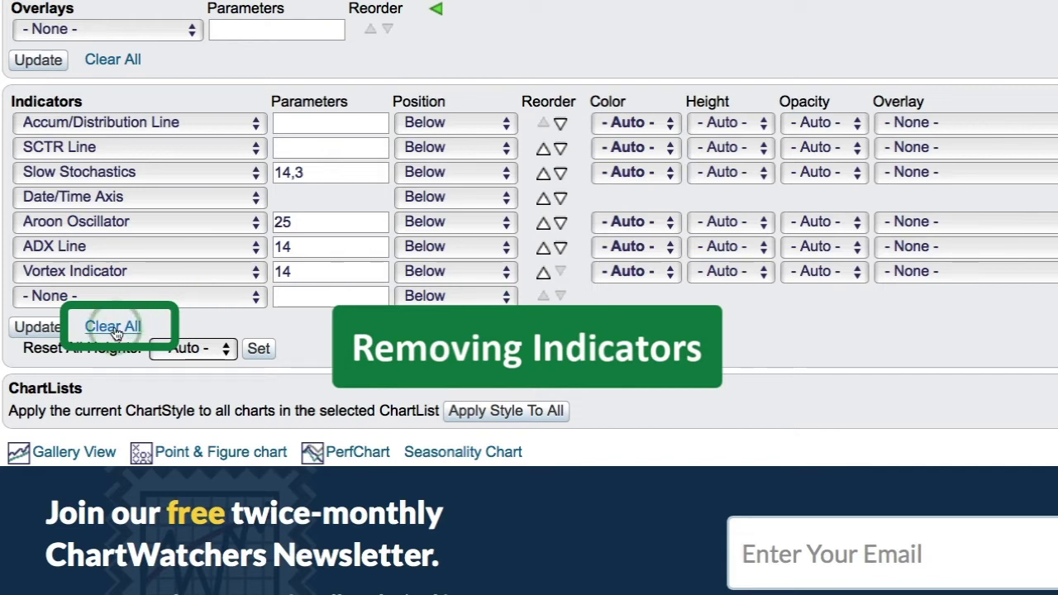
pyautogui.click(107, 272)
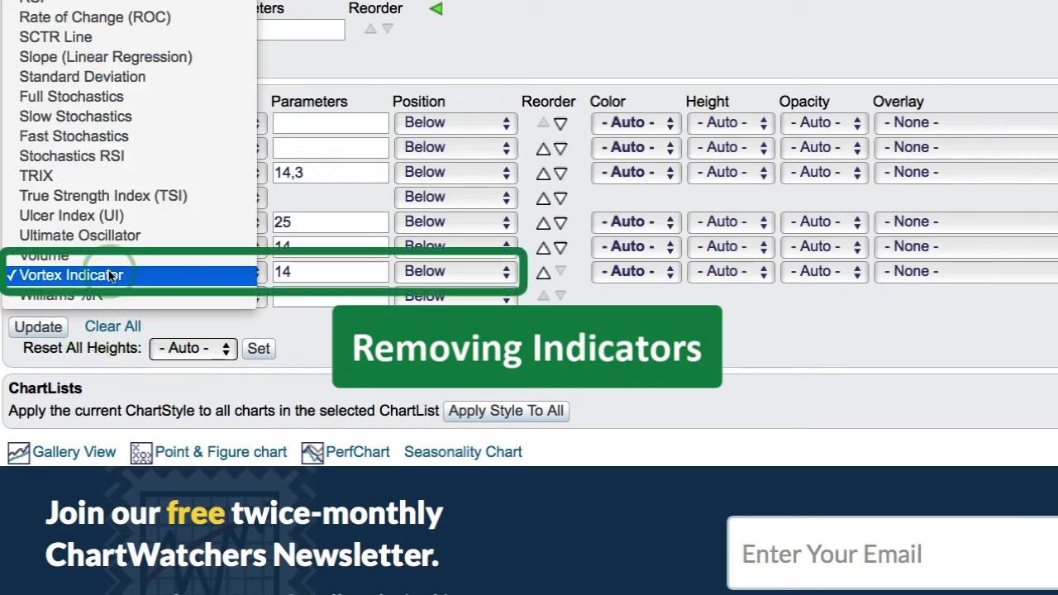
pyautogui.scroll(10, 110, 272)
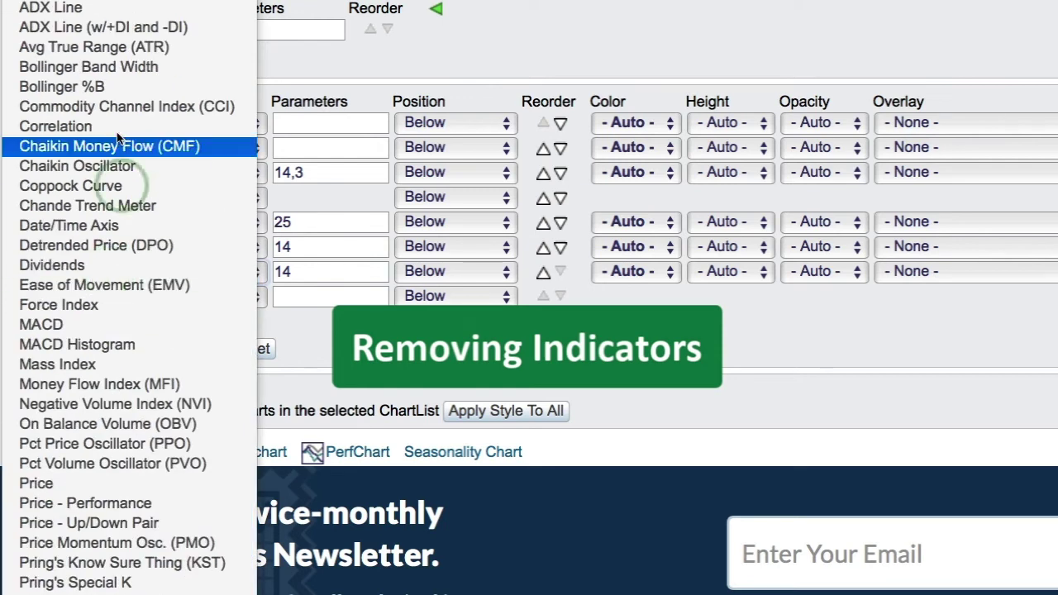
pyautogui.click(324, 378)
pyautogui.click(38, 326)
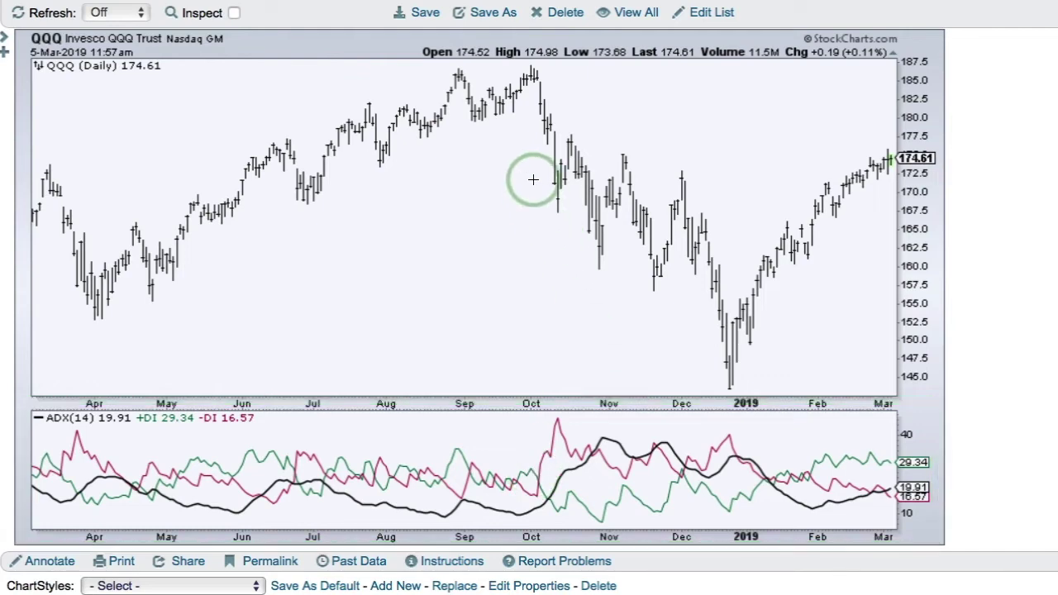
# Set the height of the ADX Line (w/+DI and -DI) indicator to 0.5
pyautogui.scroll(-8, 576, 339)
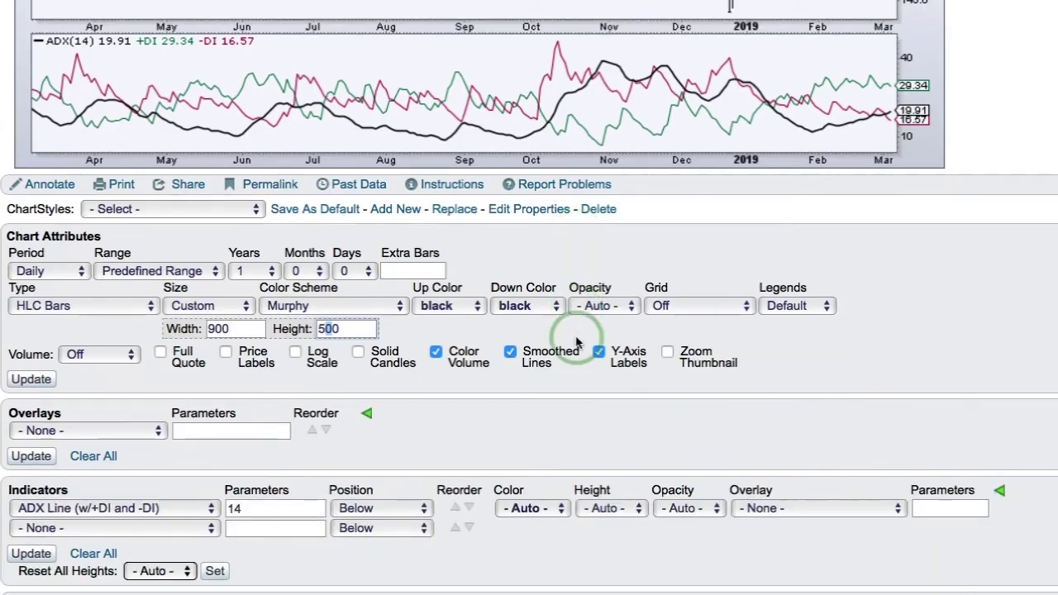
pyautogui.scroll(-2, 575, 339)
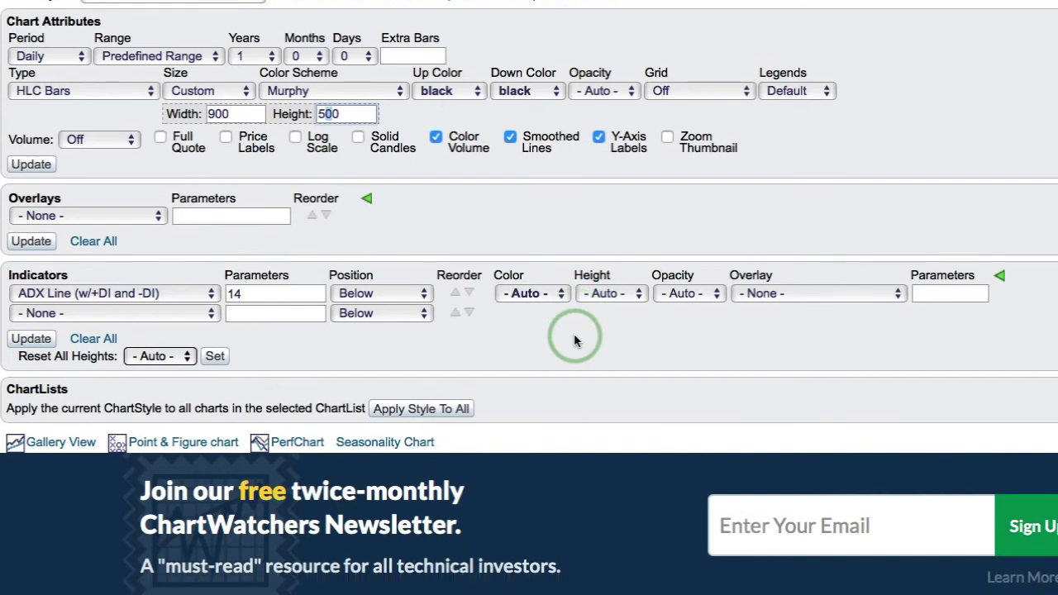
pyautogui.click(606, 295)
pyautogui.click(598, 412)
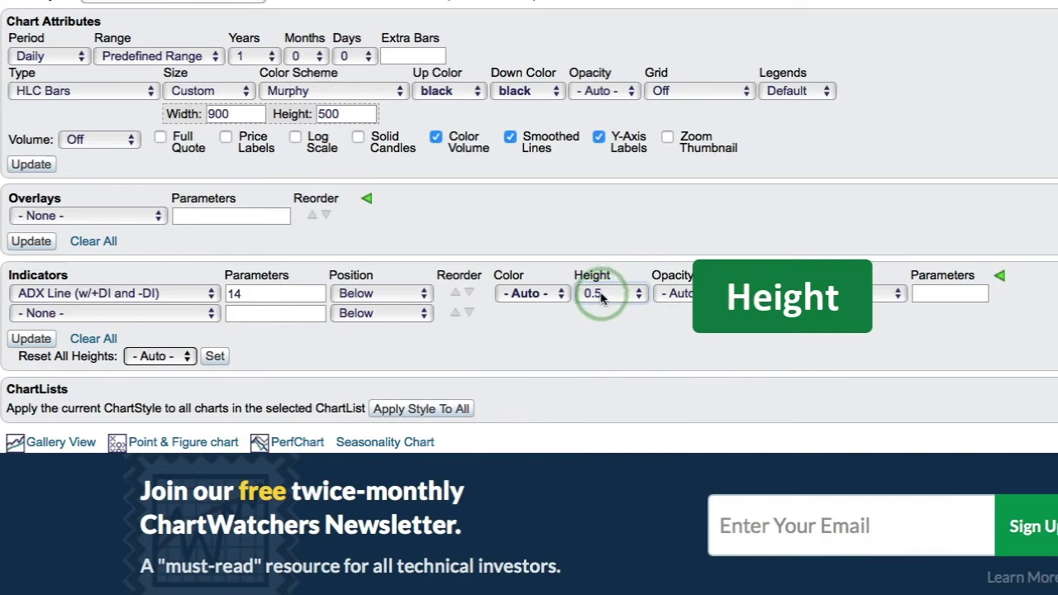
# Set the height of the ADX Line (w/+DI and -DI) indicator to 1.0 and update the chart
pyautogui.click(601, 296)
pyautogui.click(598, 203)
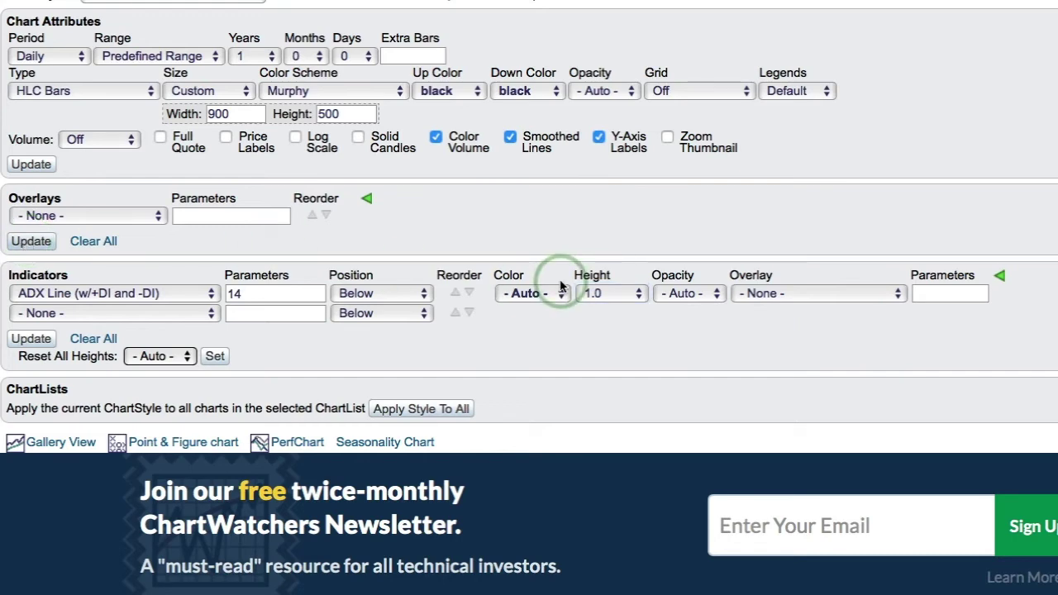
pyautogui.scroll(3, 560, 286)
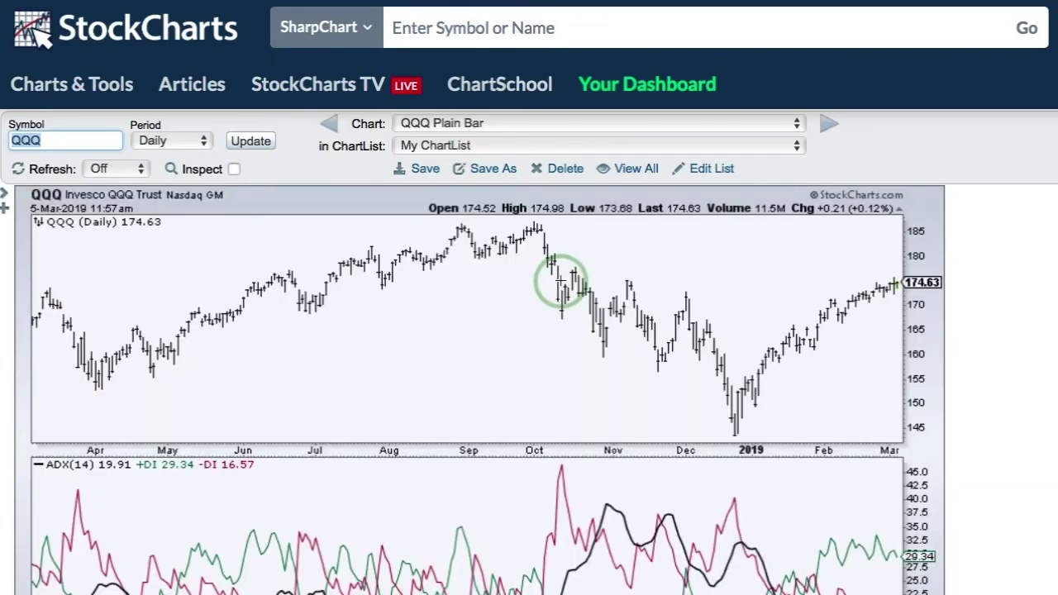
pyautogui.scroll(-2, 609, 319)
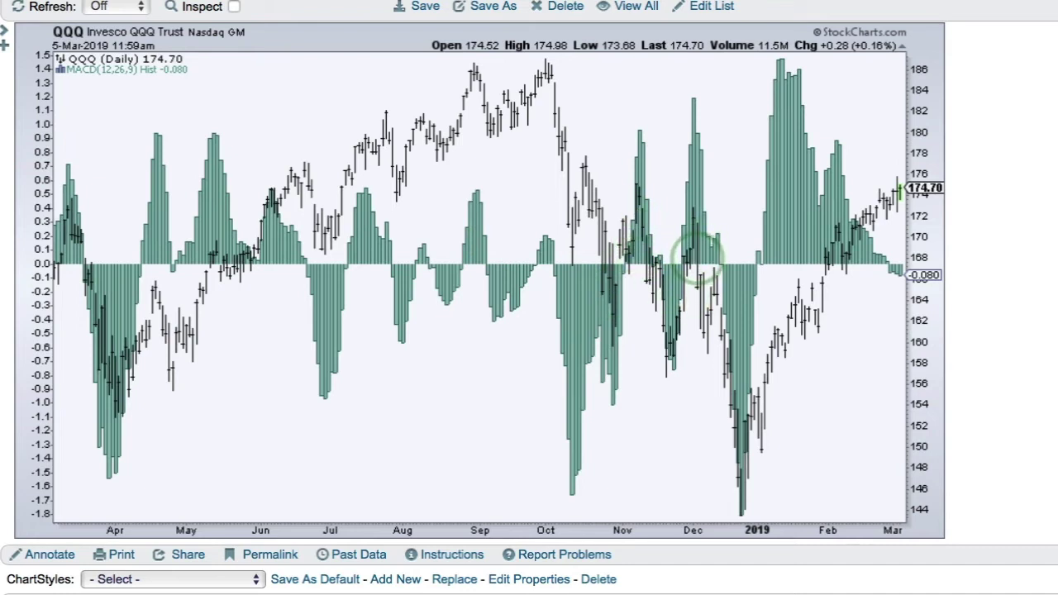
# Set the opacity of the MACD Histogram indicator behind the price to 0.3 and update the chart
pyautogui.scroll(-8, 698, 260)
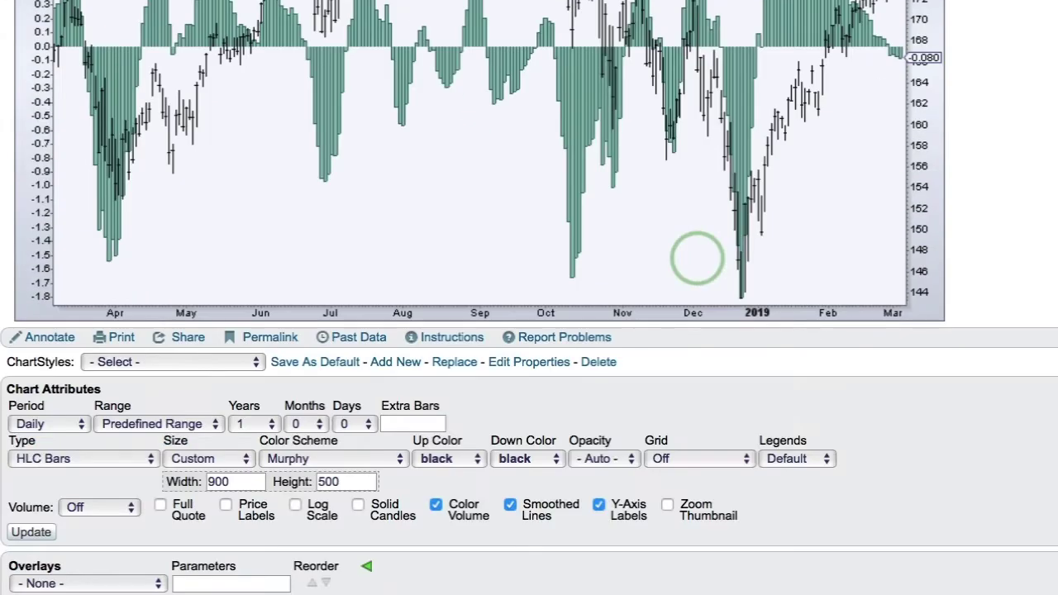
pyautogui.scroll(-1, 698, 260)
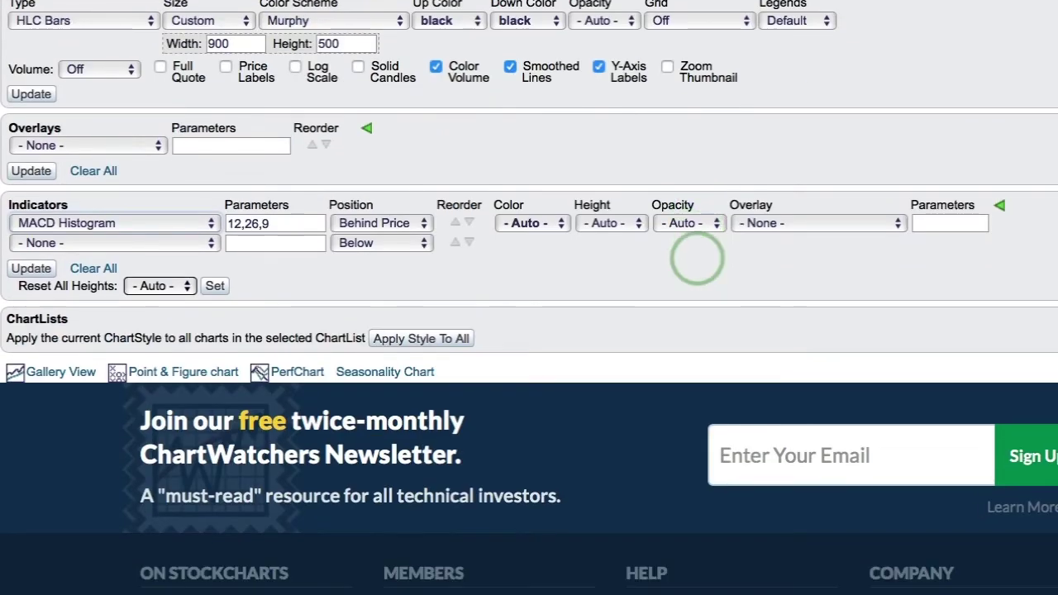
pyautogui.click(682, 223)
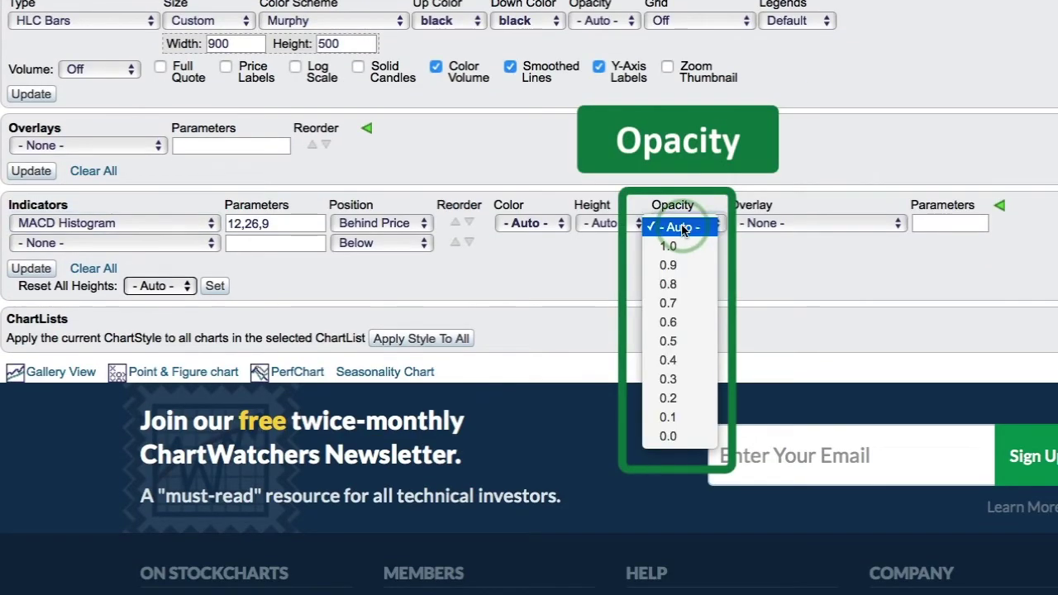
pyautogui.click(674, 386)
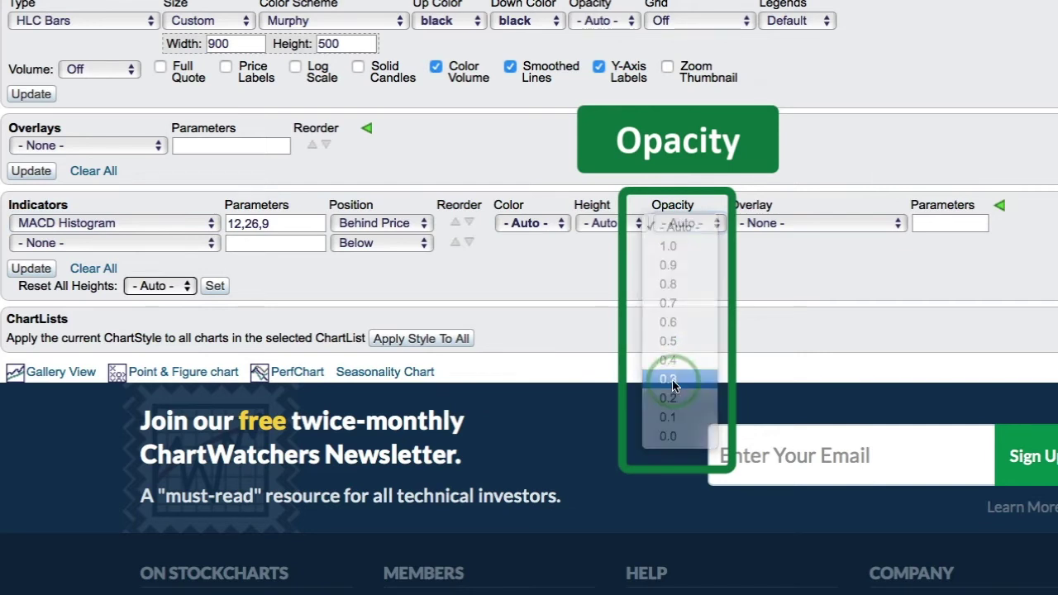
pyautogui.click(31, 268)
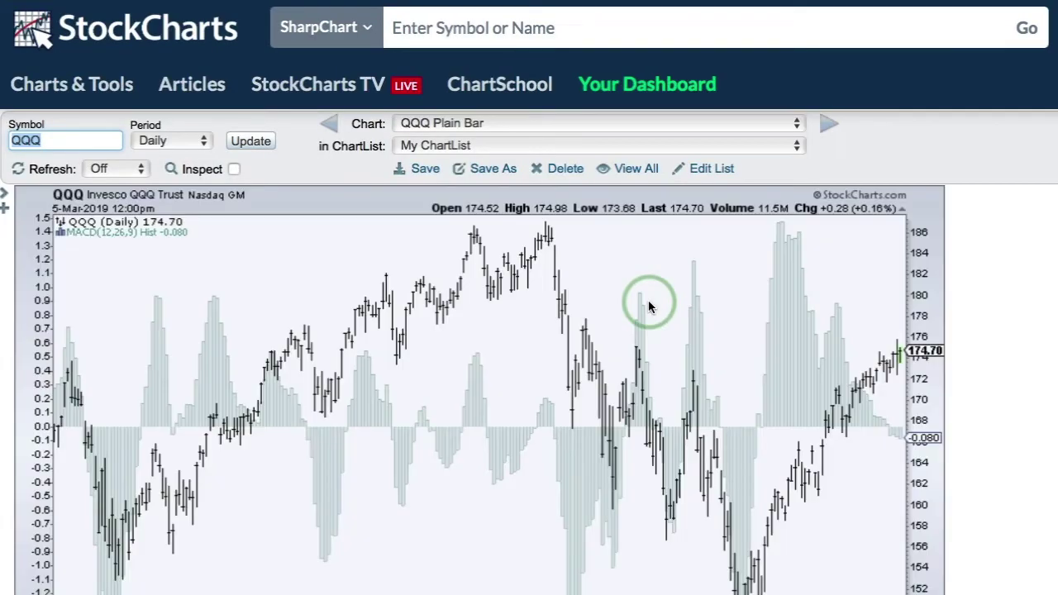
pyautogui.scroll(-3, 649, 304)
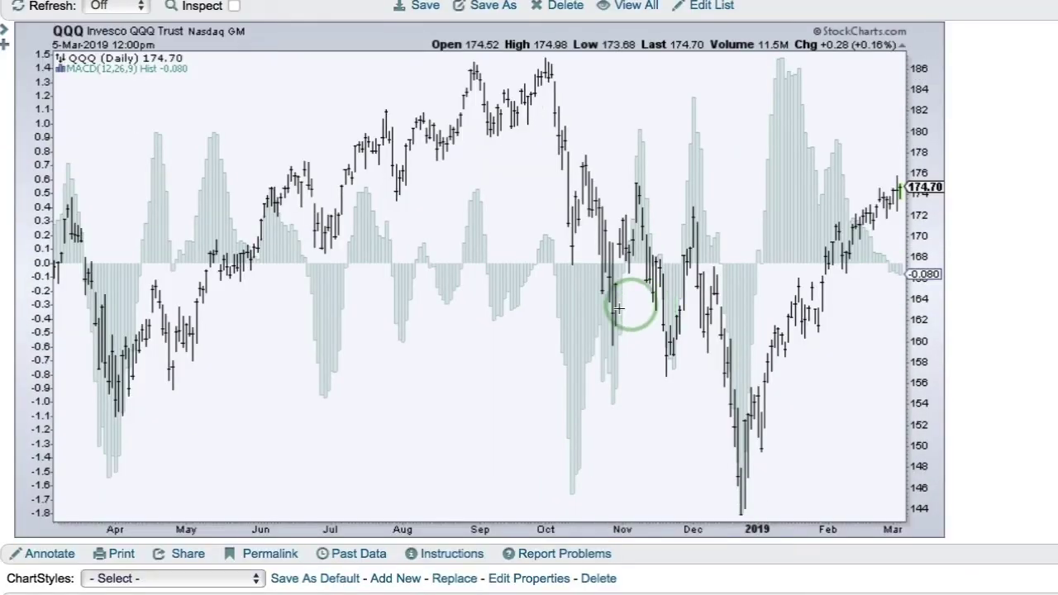
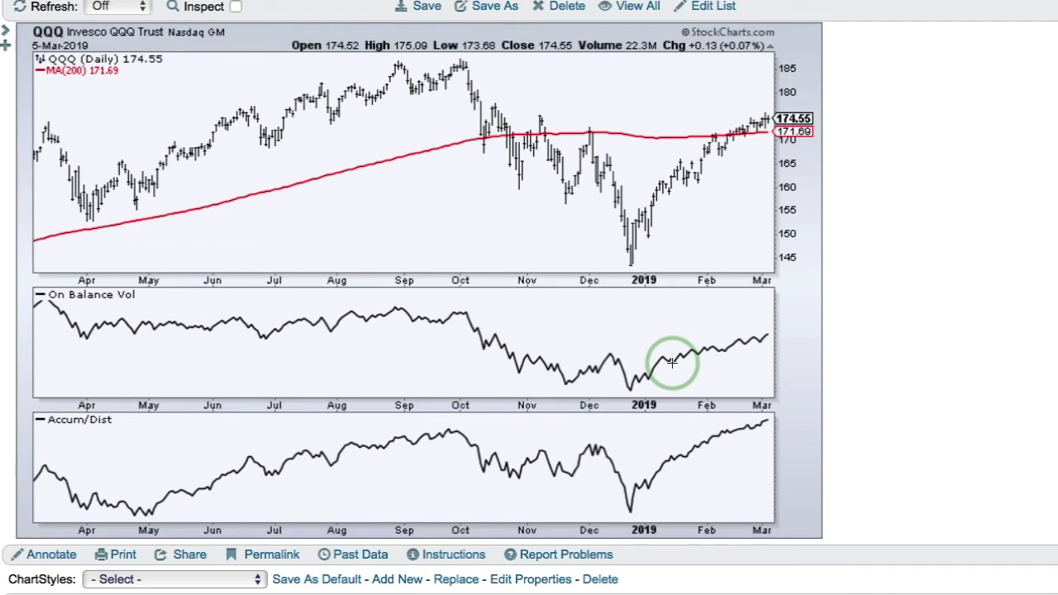
# Set the On Balance Volume (OBV) indicator's height to 0.5 and its color to green
pyautogui.scroll(-10, 671, 361)
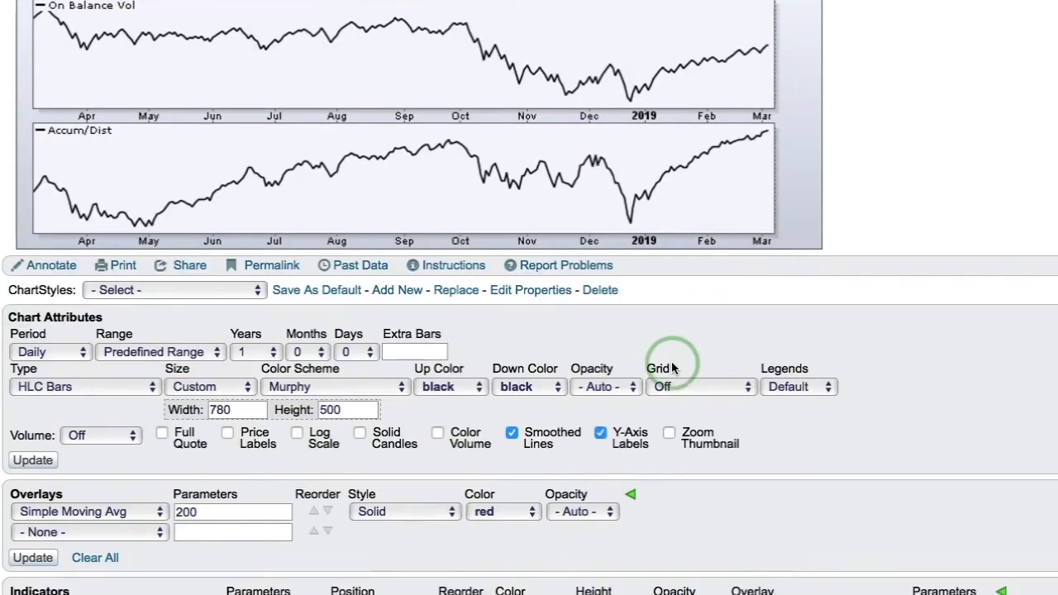
pyautogui.scroll(-3, 670, 368)
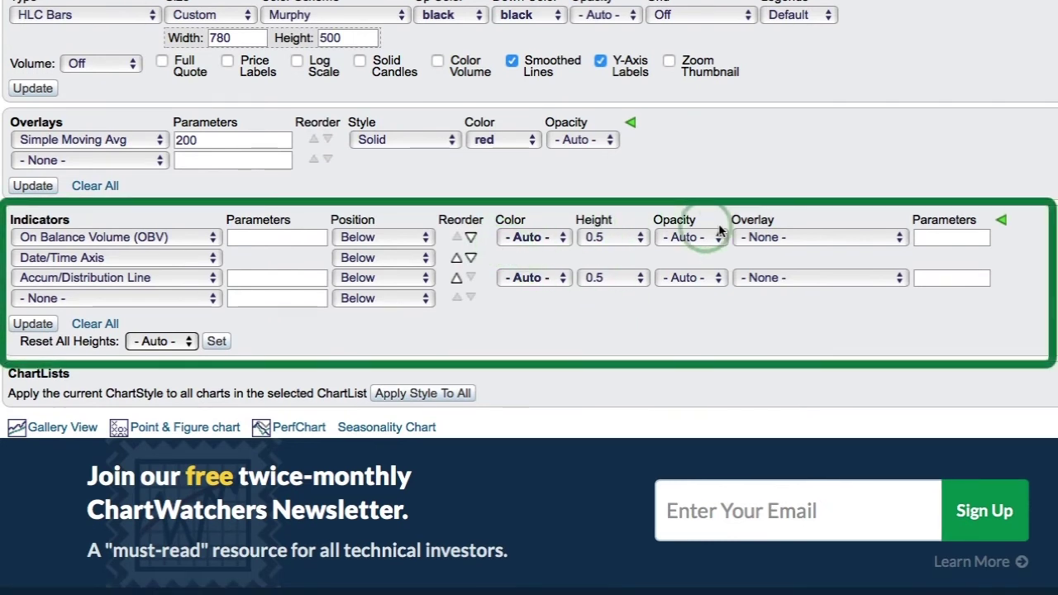
pyautogui.click(597, 239)
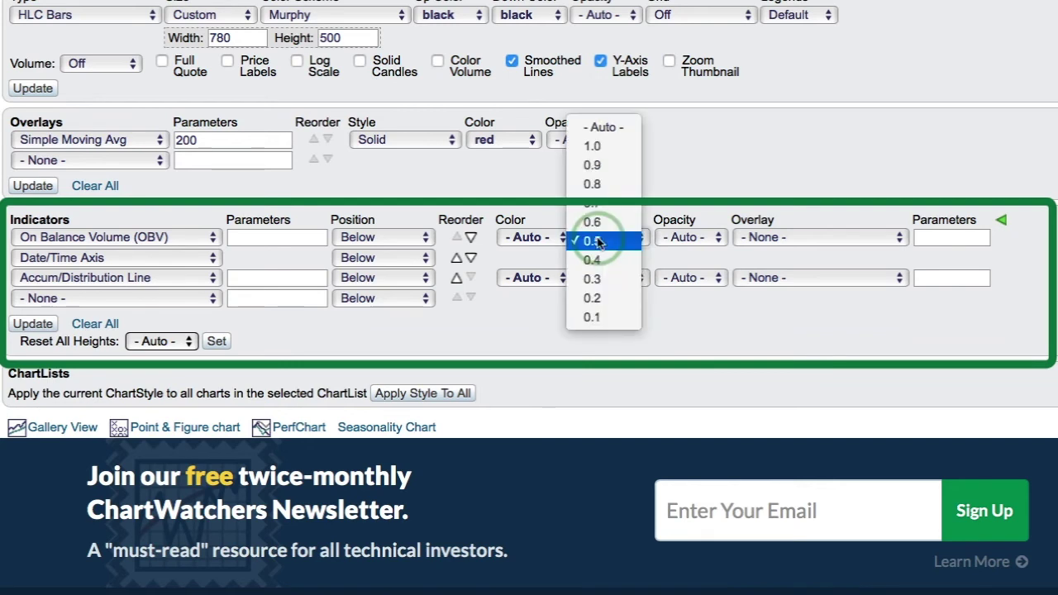
pyautogui.click(597, 239)
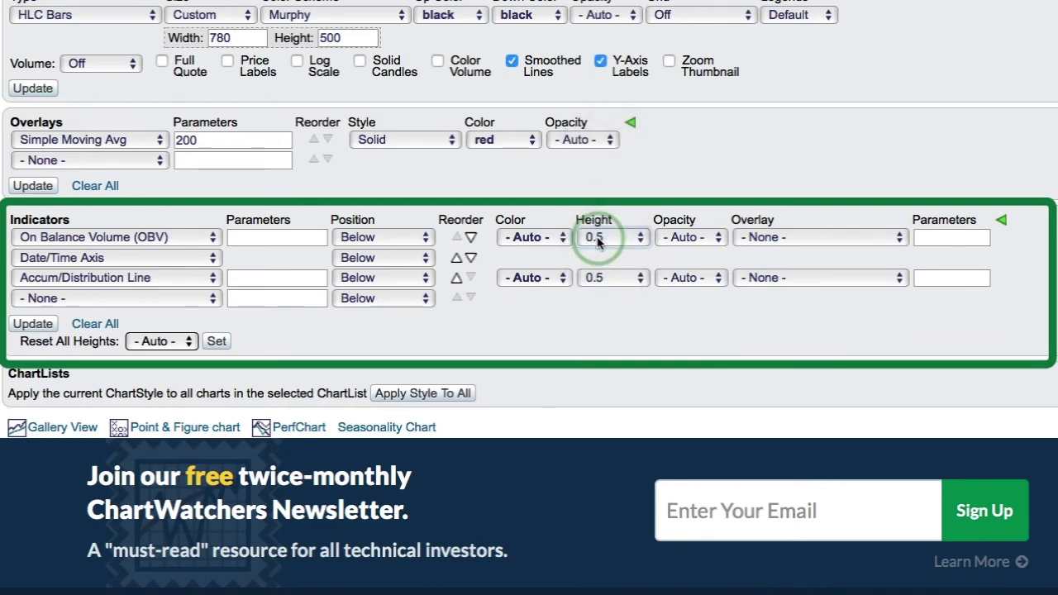
pyautogui.click(527, 242)
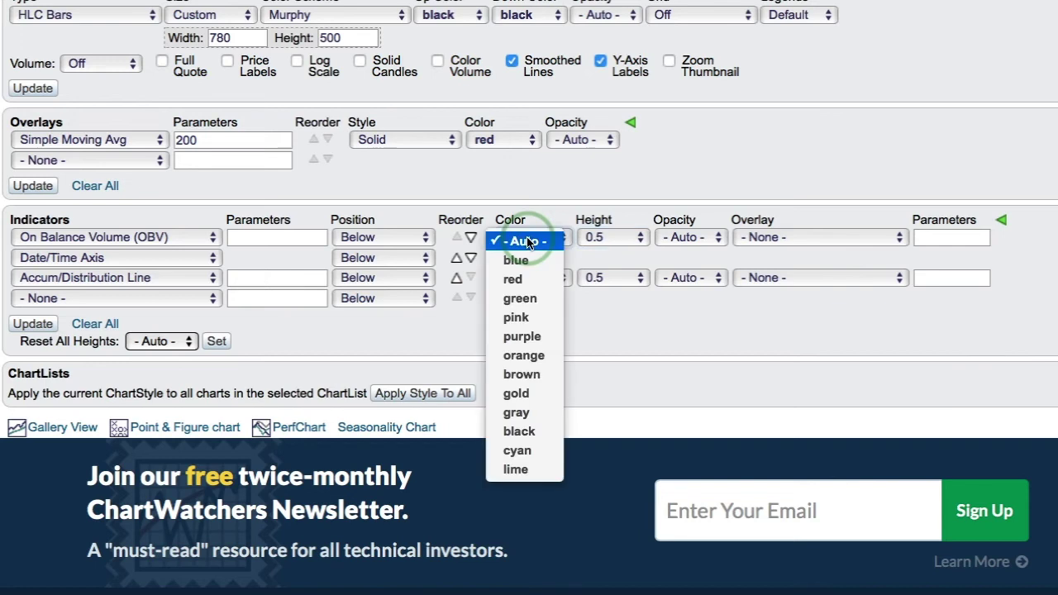
pyautogui.click(527, 300)
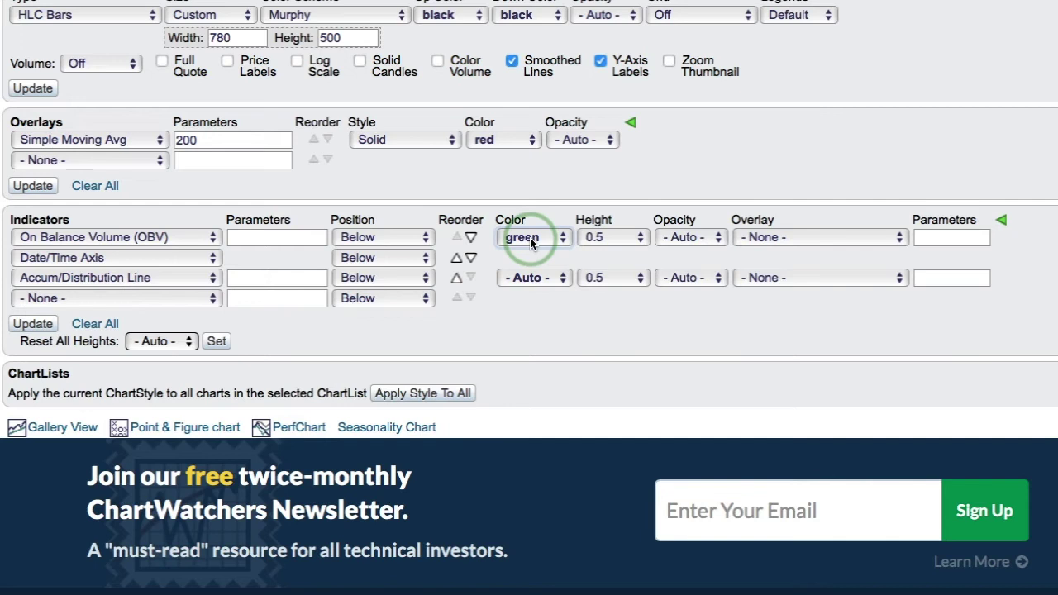
# Add a Simple Moving Avg overlay to both the On Balance Volume (OBV) and Accum/Distribution Line indicators
pyautogui.click(764, 238)
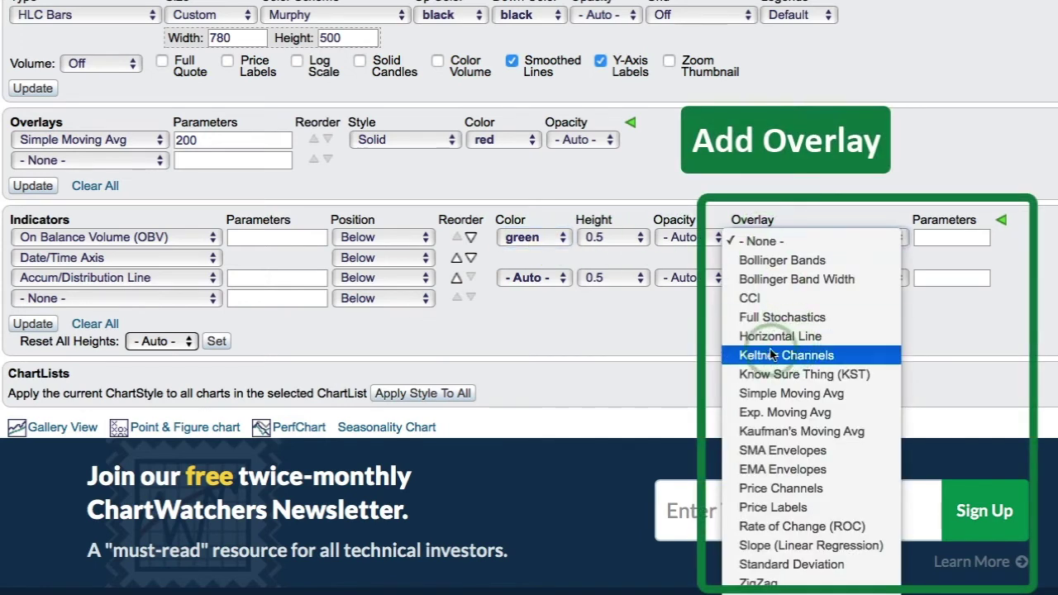
pyautogui.click(781, 394)
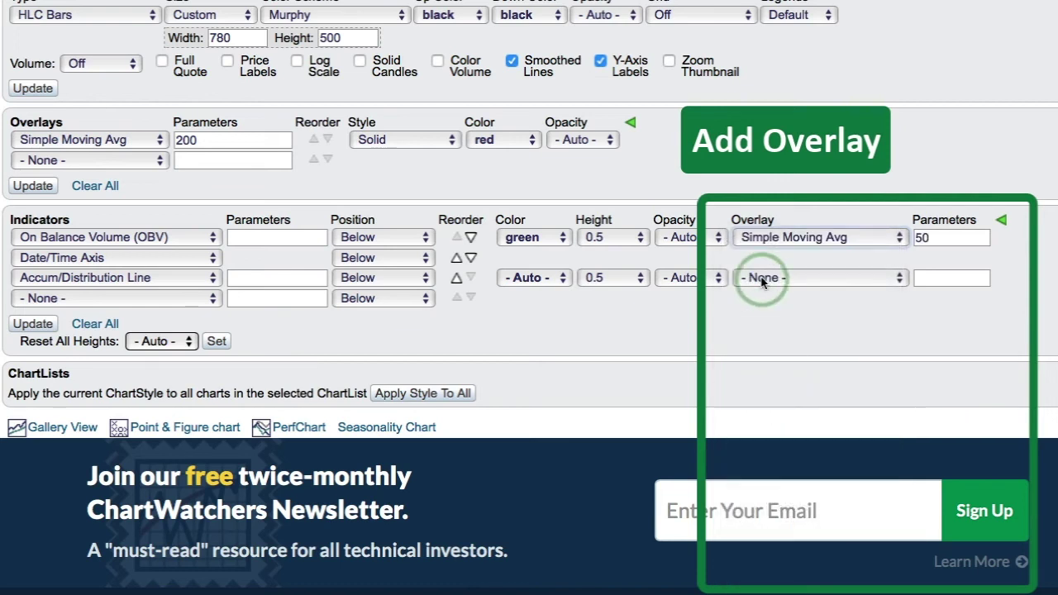
pyautogui.click(762, 279)
pyautogui.click(779, 433)
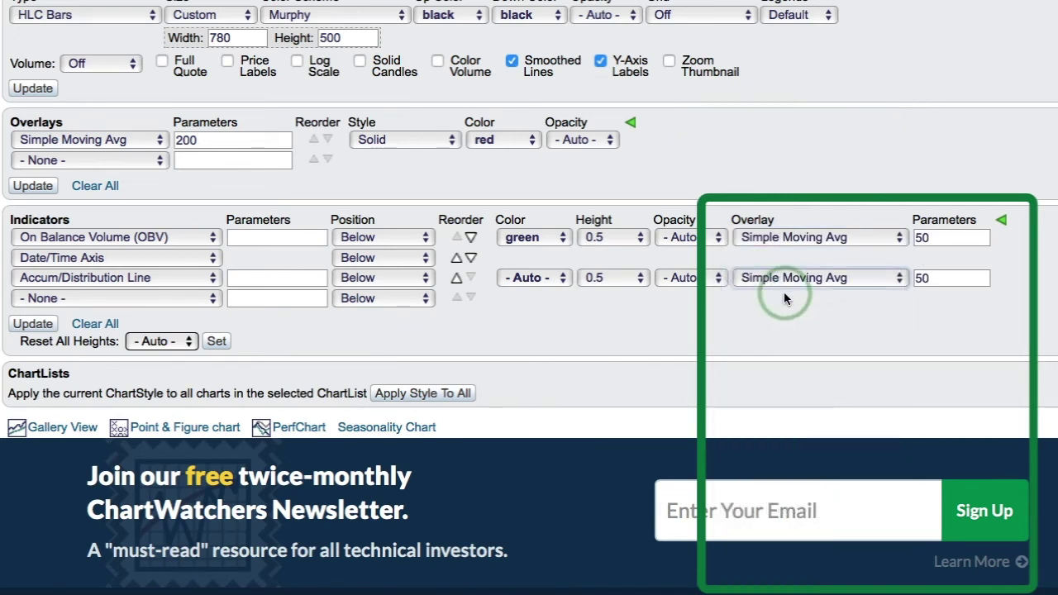
# Set the parameters of the On Balance Volume (OBV) moving average overlay to 200:red
pyautogui.click(933, 238)
pyautogui.moveTo(934, 238); pyautogui.dragTo(898, 237)
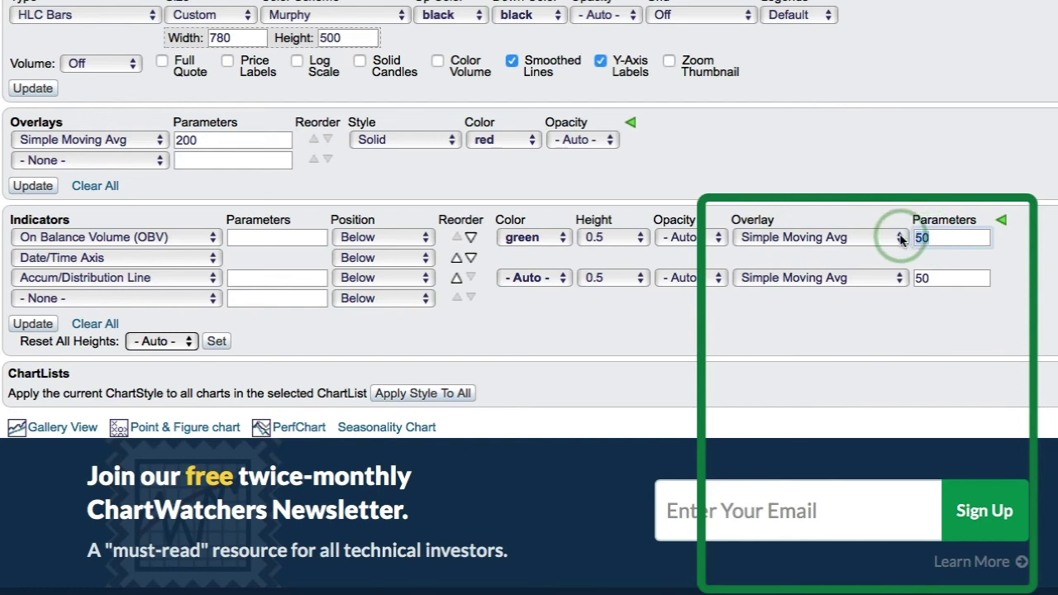
pyautogui.write('200')
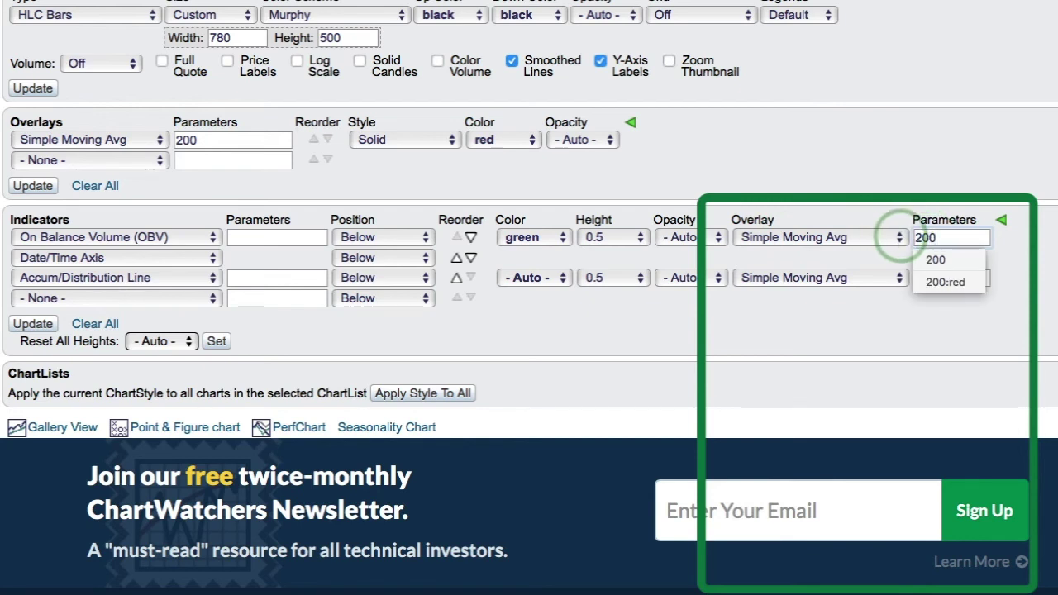
pyautogui.write(':red')
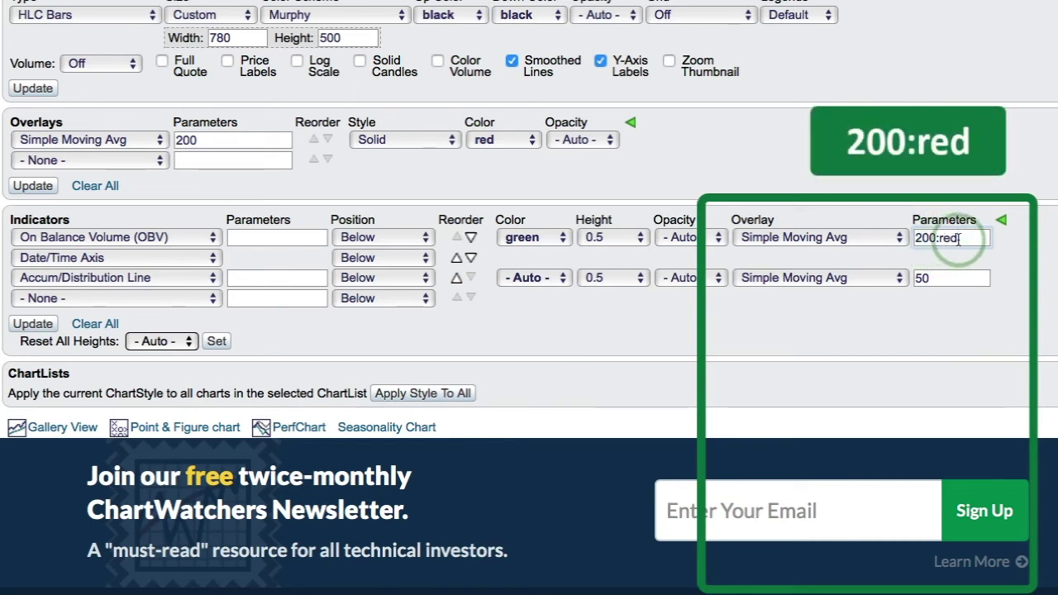
# Set the parameters of the Accum/Distribution Line's moving average overlay to 200:red and update the chart
pyautogui.click(945, 275)
pyautogui.moveTo(945, 277); pyautogui.dragTo(913, 278)
pyautogui.write('200:red')
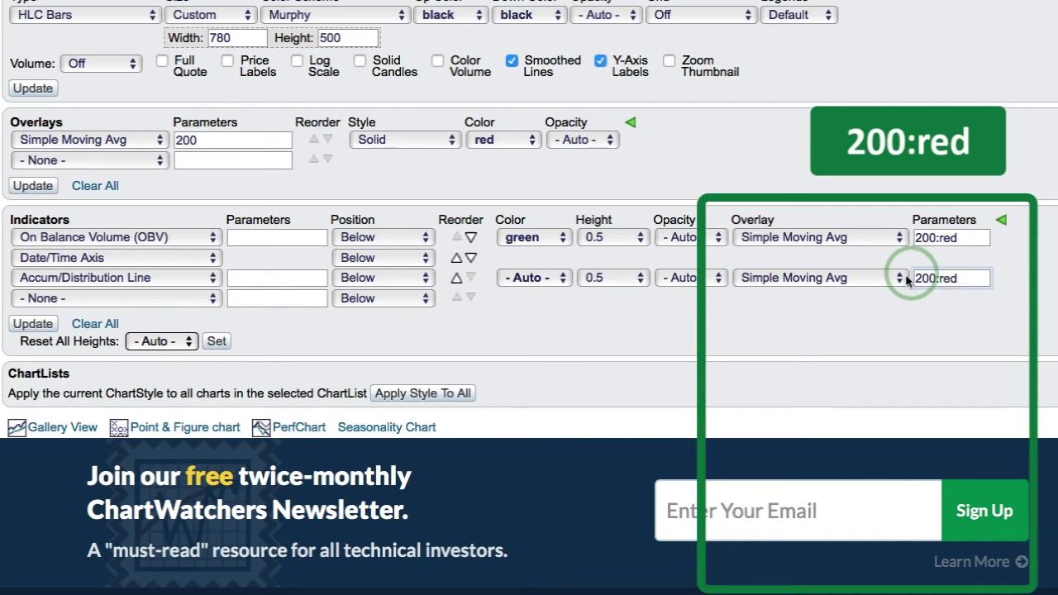
pyautogui.click(33, 324)
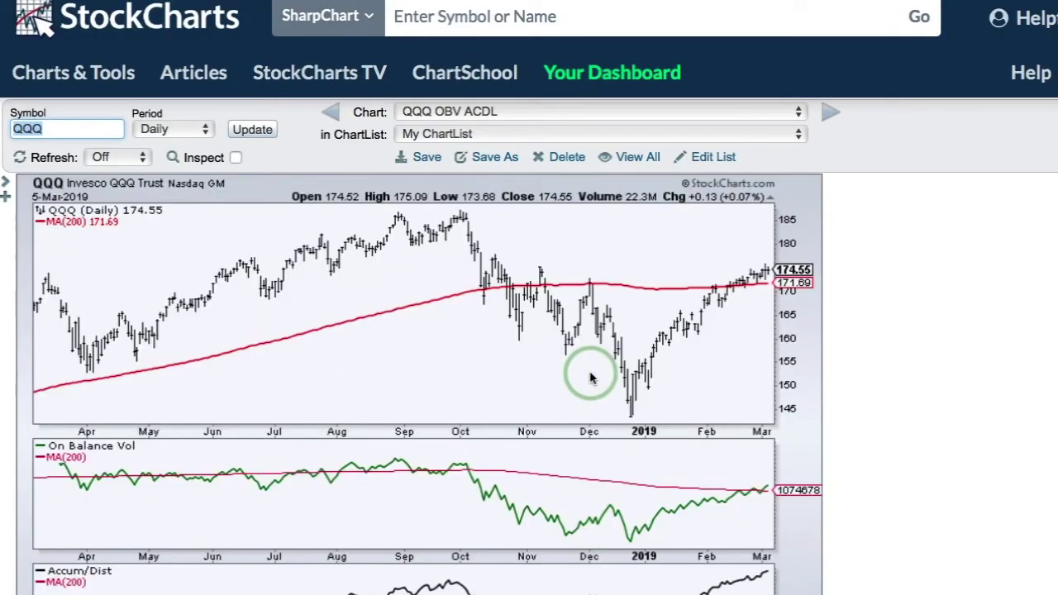
pyautogui.scroll(-2, 590, 378)
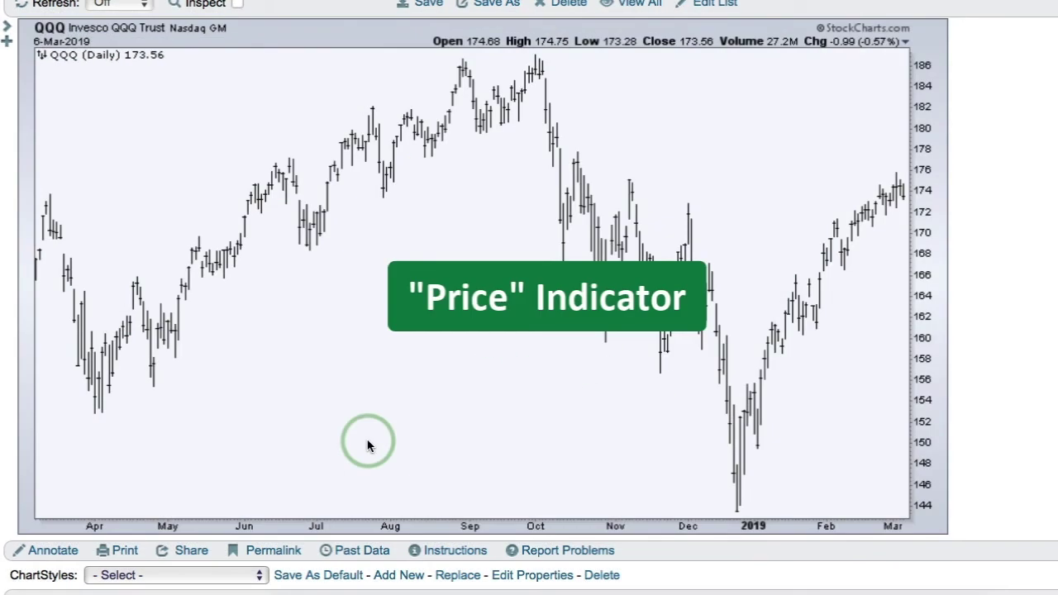
# Add a Price indicator to the plain QQQ bar chart
pyautogui.scroll(-15, 368, 439)
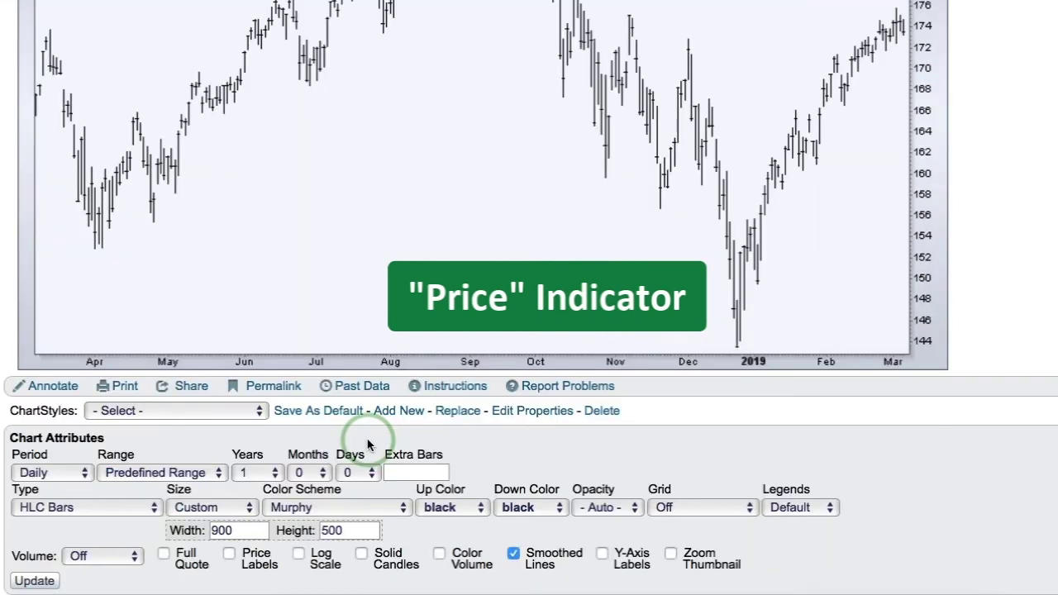
pyautogui.scroll(-3, 368, 439)
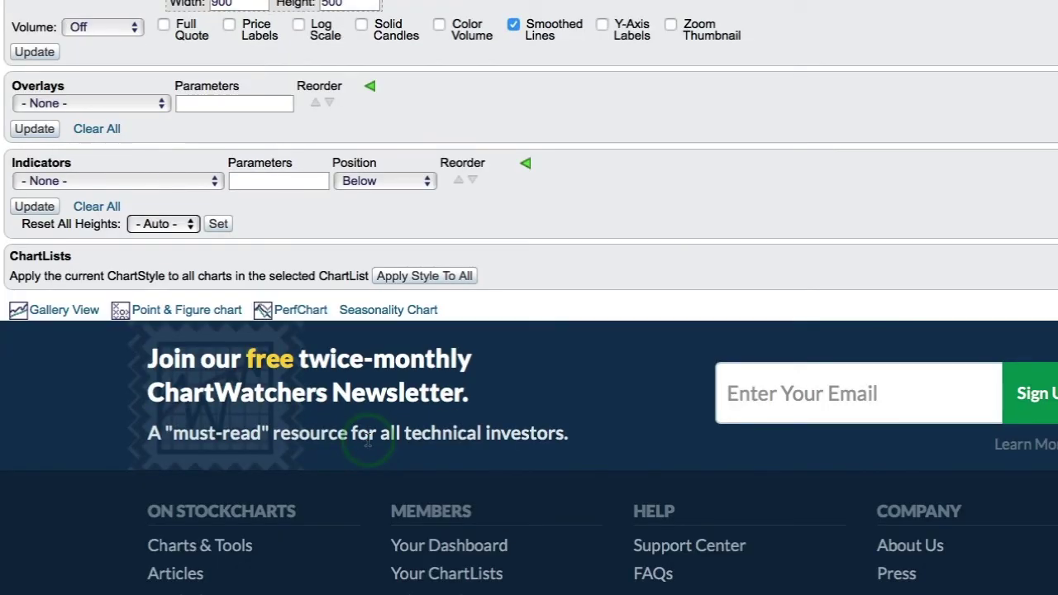
pyautogui.click(66, 165)
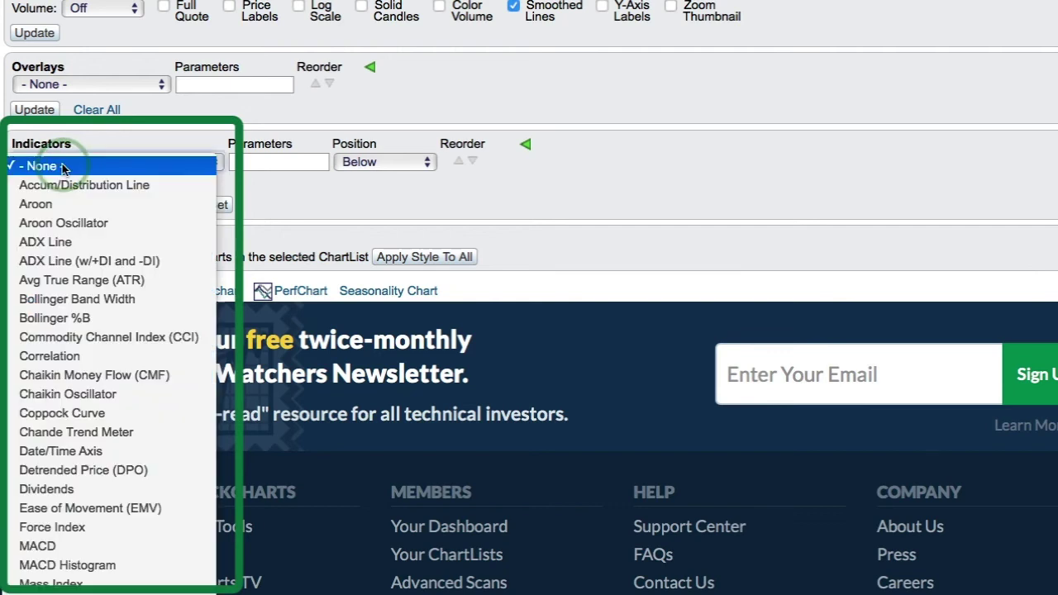
pyautogui.scroll(-5, 91, 331)
pyautogui.scroll(-4, 110, 361)
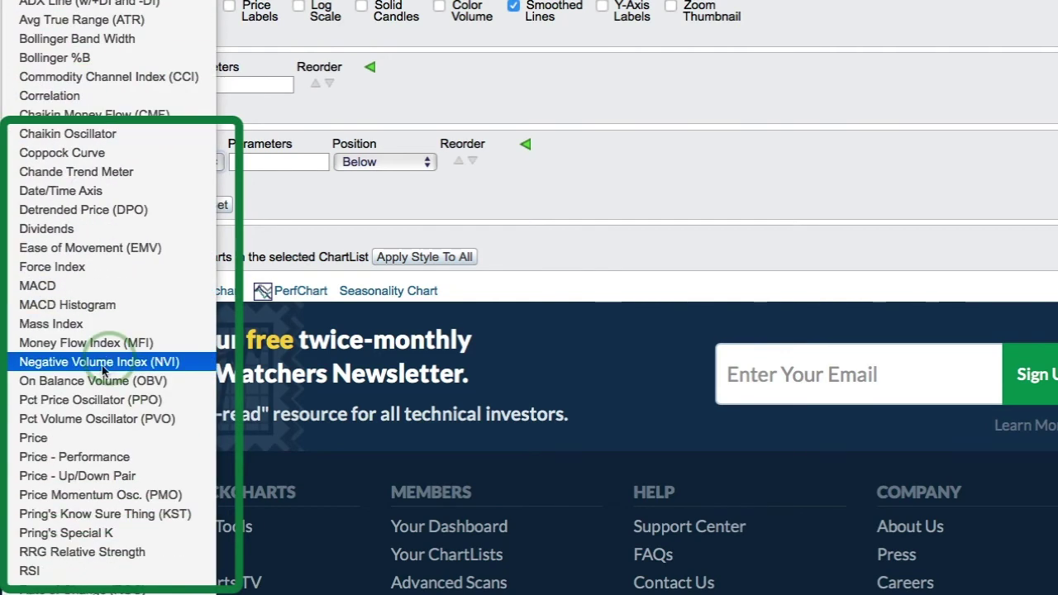
pyautogui.click(47, 370)
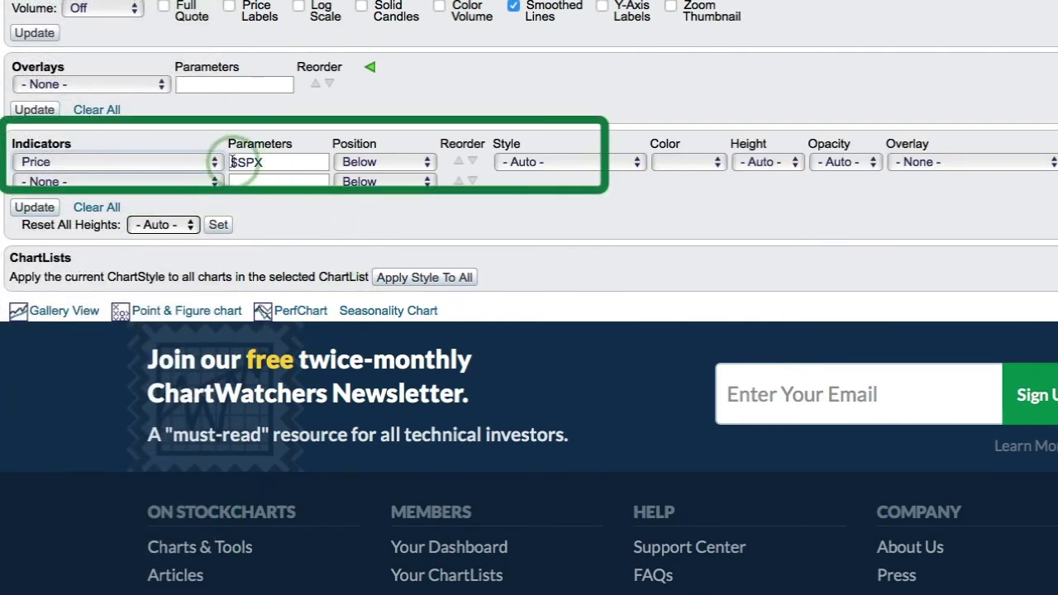
# Set the Price indicator's parameters to the ratio QQQ:SPY and update the chart
pyautogui.moveTo(276, 161); pyautogui.dragTo(202, 161)
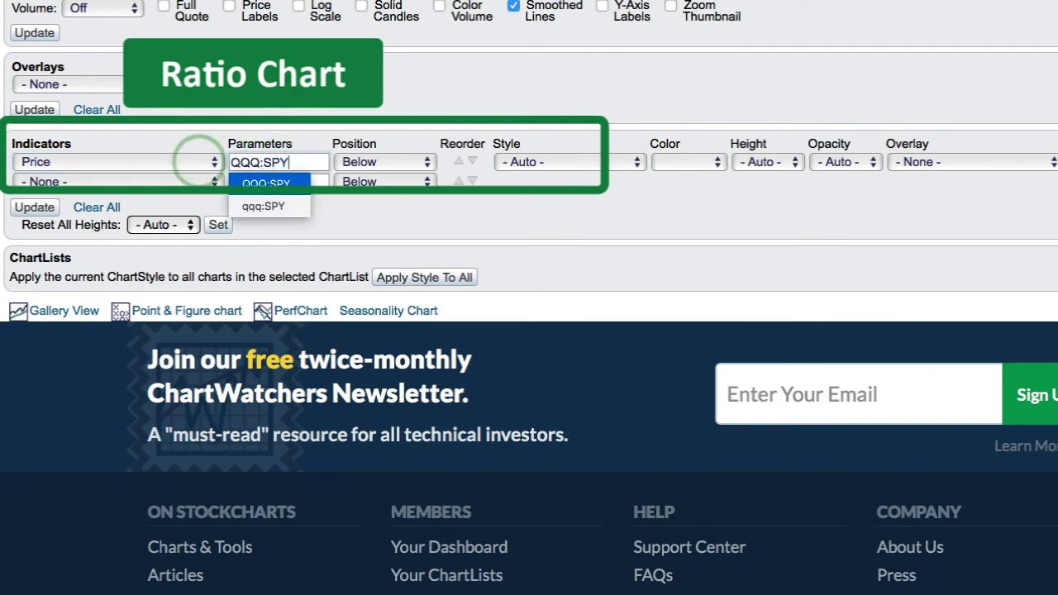
pyautogui.click(363, 232)
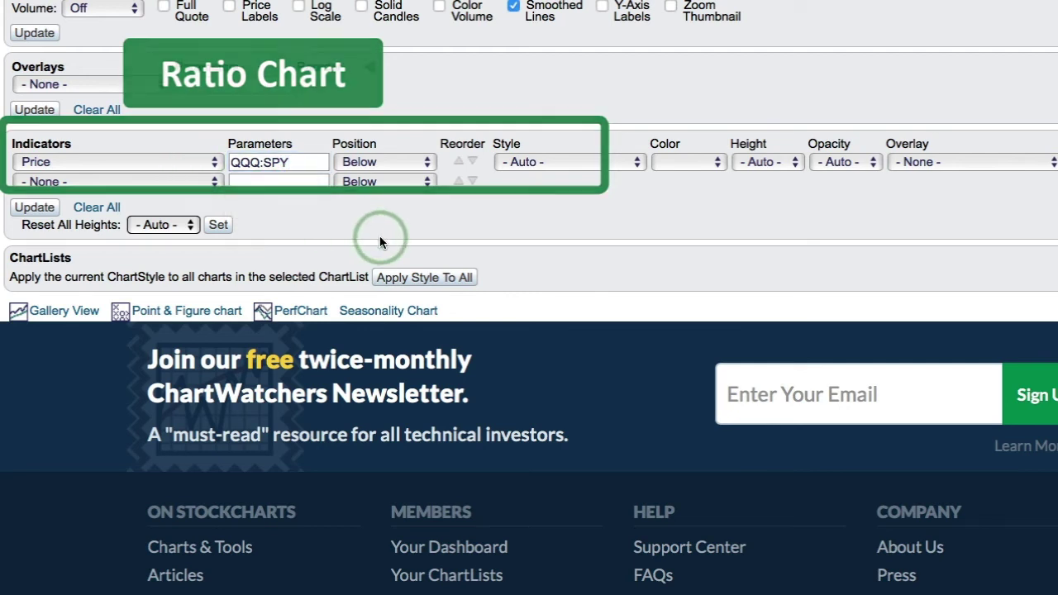
pyautogui.click(46, 212)
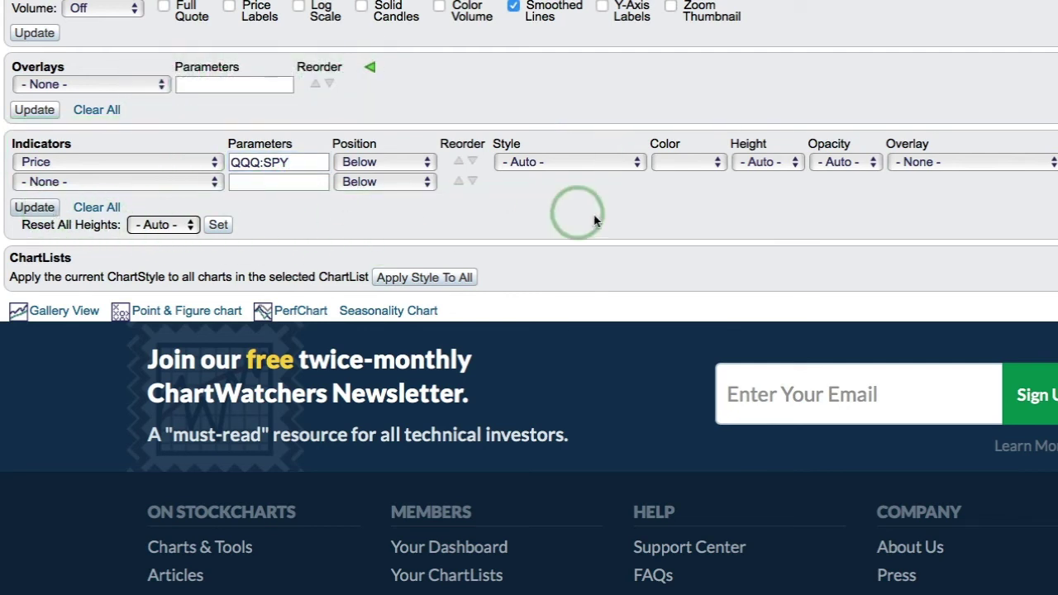
pyautogui.scroll(-2, 650, 329)
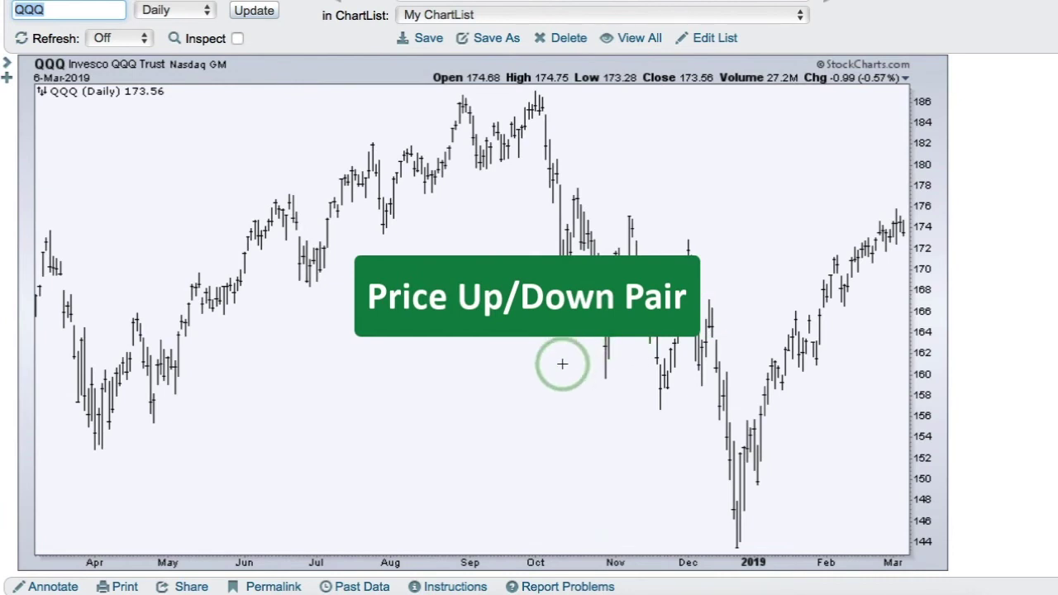
# Add a Price - Up/Down Pair indicator with $NYADV and $NYDEC below the plain QQQ price plot and update the chart
pyautogui.scroll(-5, 561, 363)
pyautogui.click(562, 369)
pyautogui.scroll(-3, 561, 361)
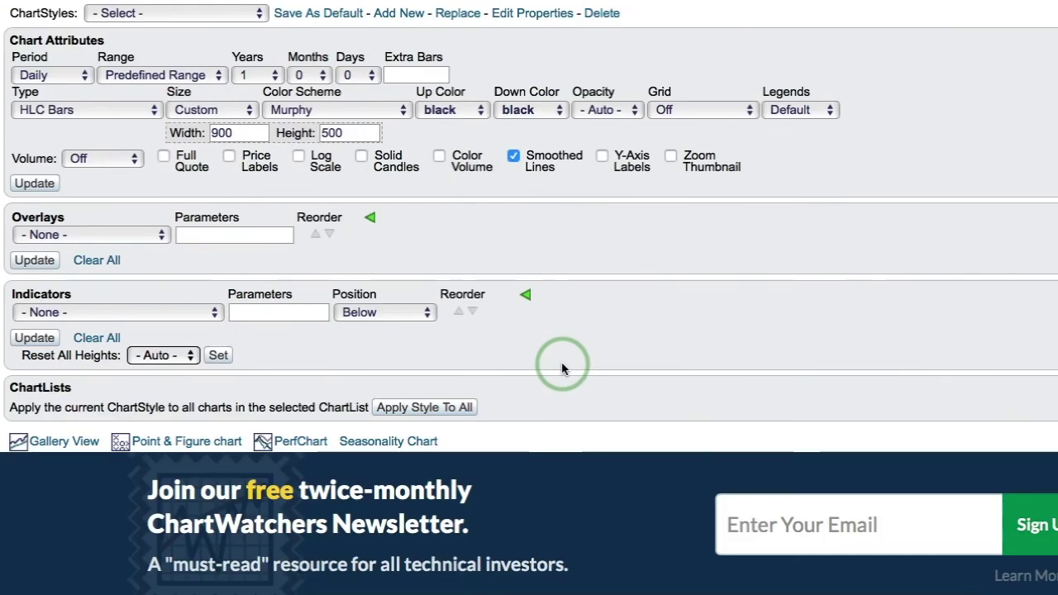
pyautogui.click(90, 249)
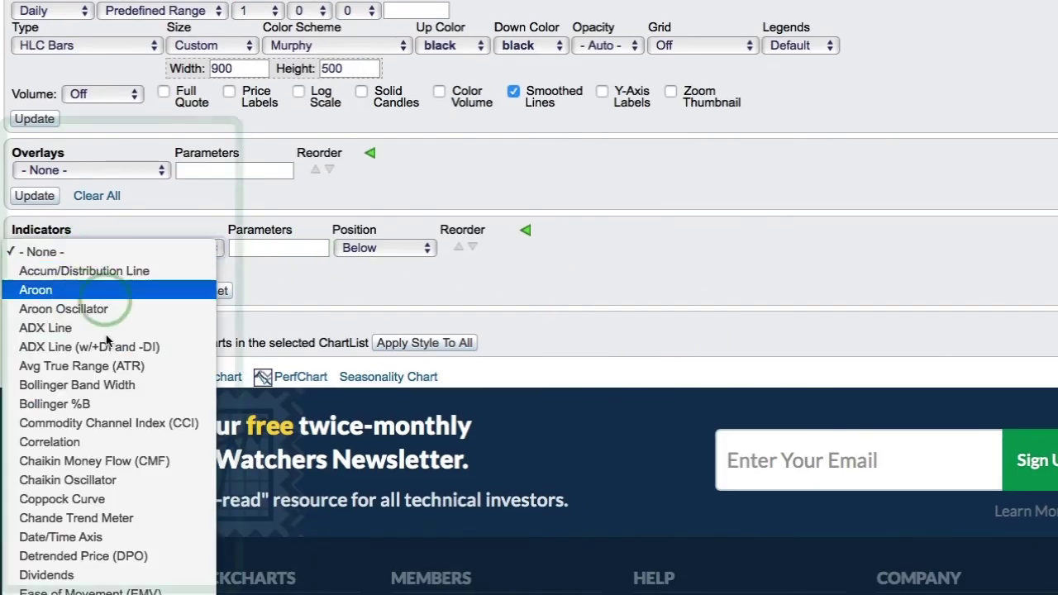
pyautogui.scroll(-5, 108, 378)
pyautogui.scroll(-2, 107, 379)
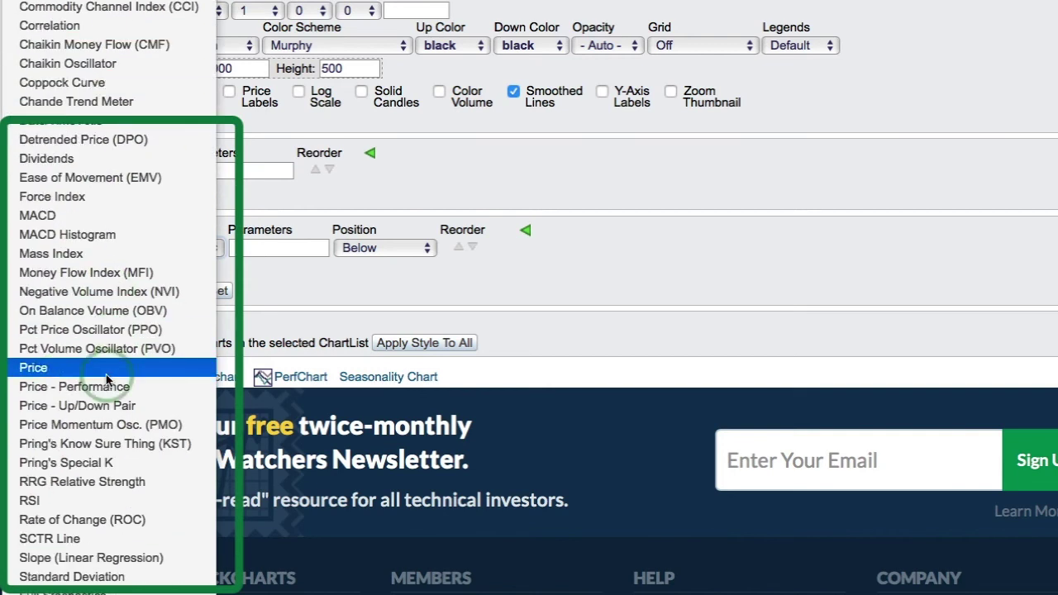
pyautogui.scroll(-1, 105, 378)
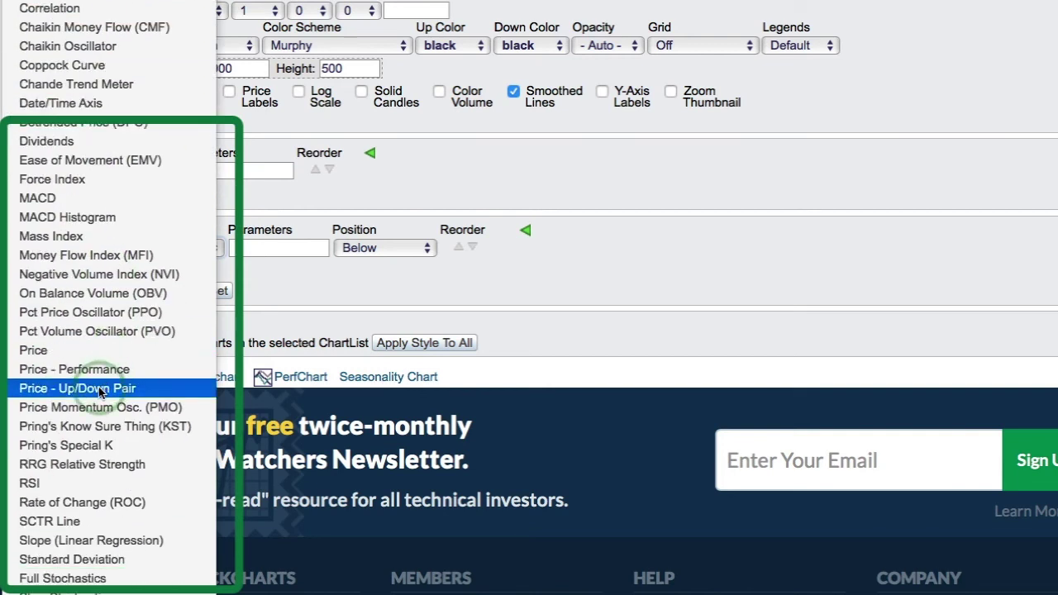
pyautogui.click(99, 389)
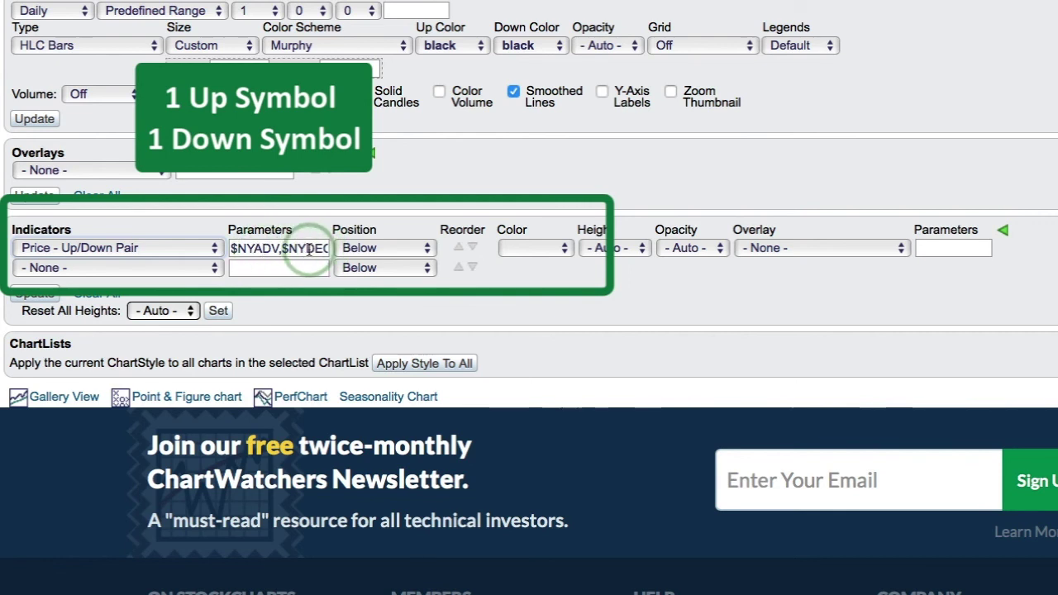
pyautogui.click(31, 294)
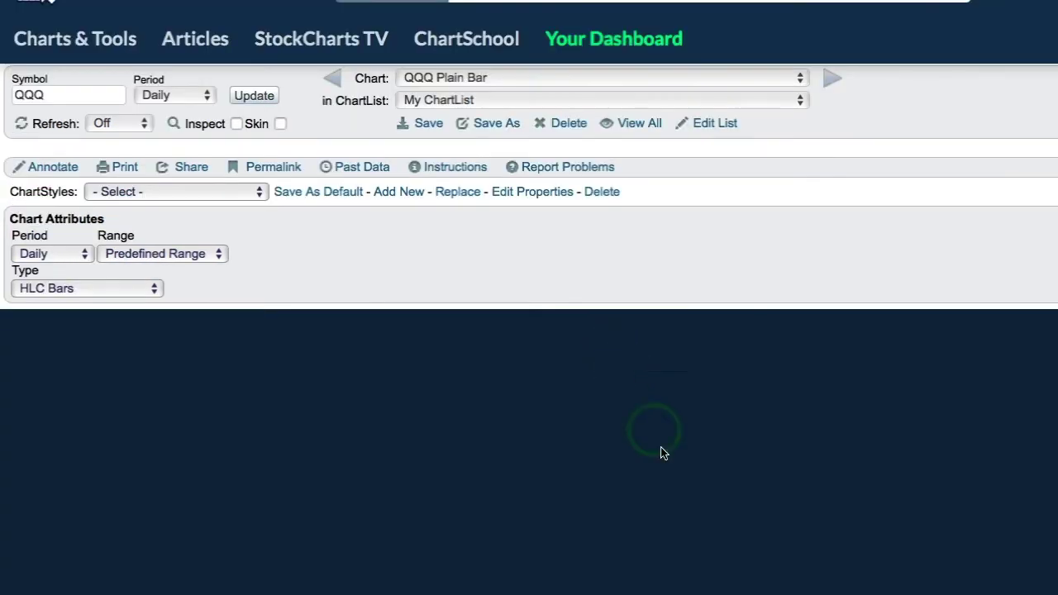
pyautogui.scroll(-3, 662, 448)
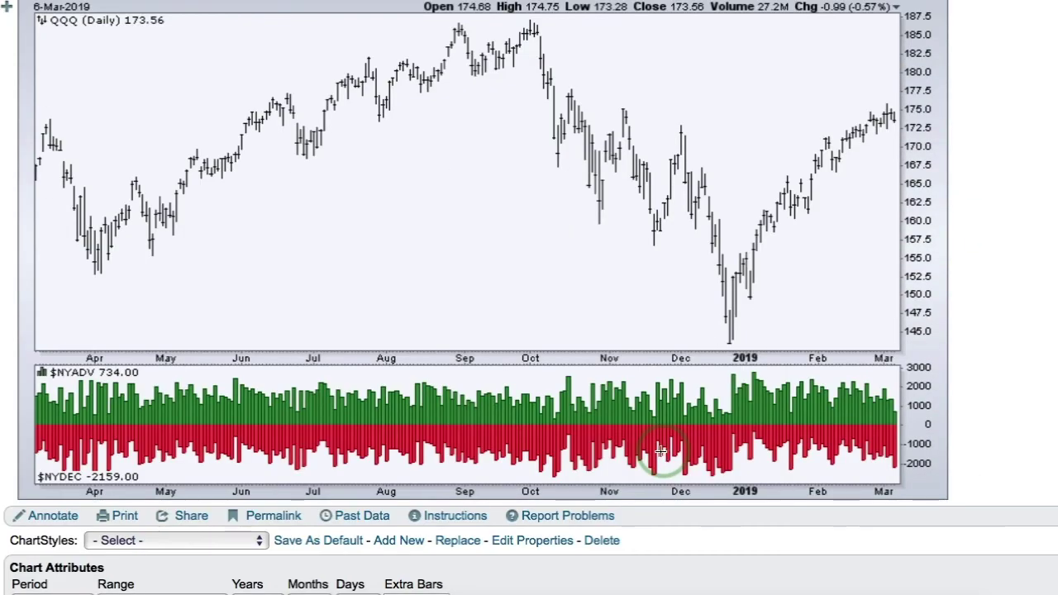